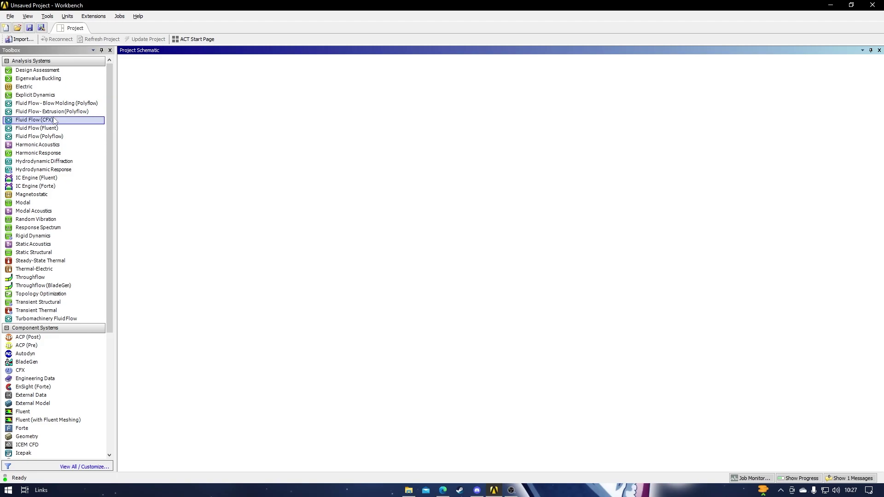
Step: Add a standalone Engineering Data system and a standalone Geometry system to the project schematic
scroll(110, 140, down, 1)
scroll(112, 141, down, 5)
scroll(113, 230, up, 3)
drag(52, 321, 164, 108)
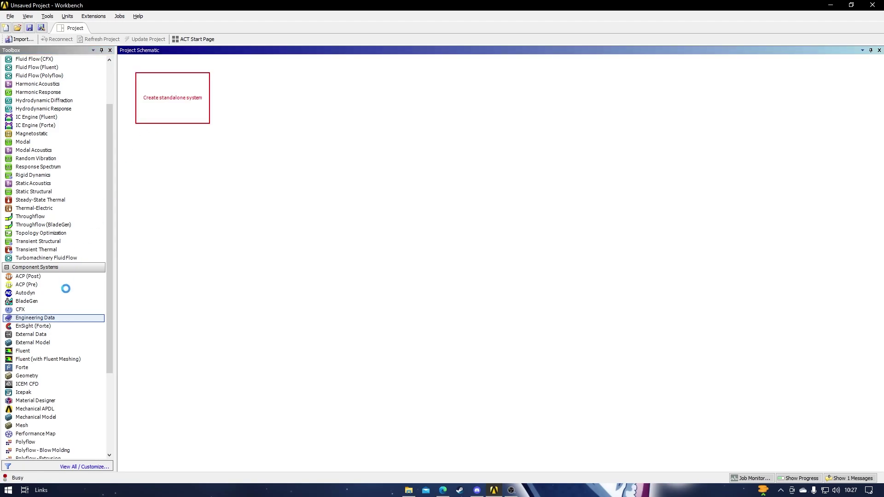
drag(26, 375, 258, 111)
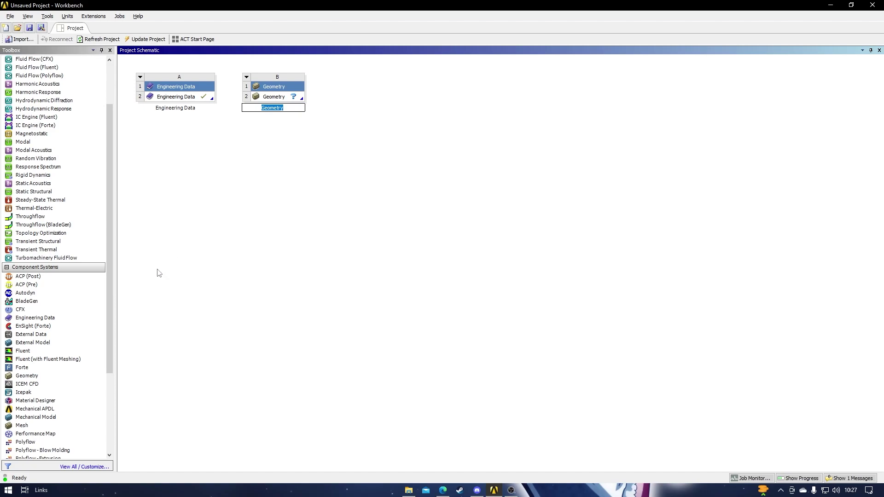
Step: Add a standalone Explicit Dynamics analysis system beside the Geometry system in the project schematic
drag(108, 270, 117, 224)
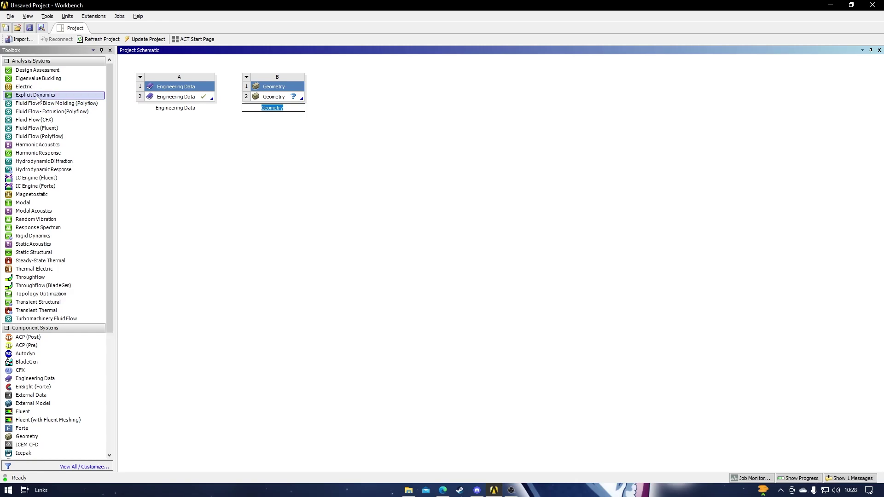
drag(37, 95, 355, 113)
click(170, 170)
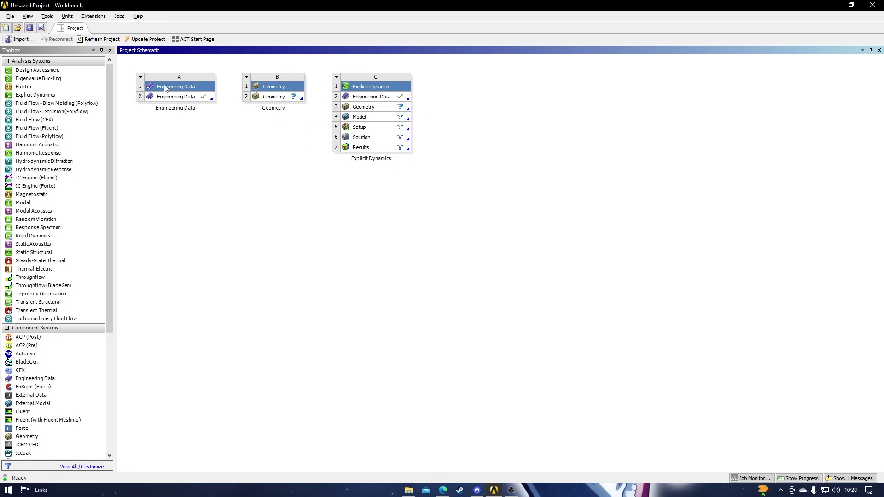
Step: Open the standalone Engineering Data component for editing and display the Explicit Materials library from the data sources
right_click(165, 98)
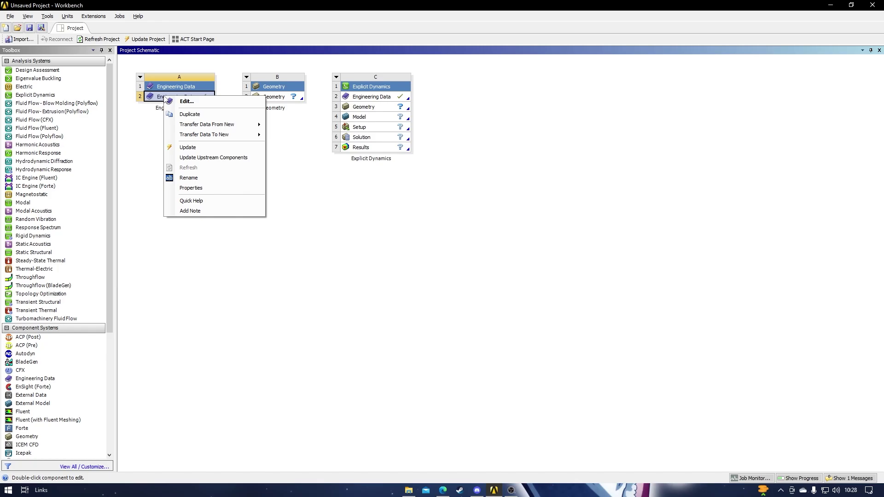
click(185, 102)
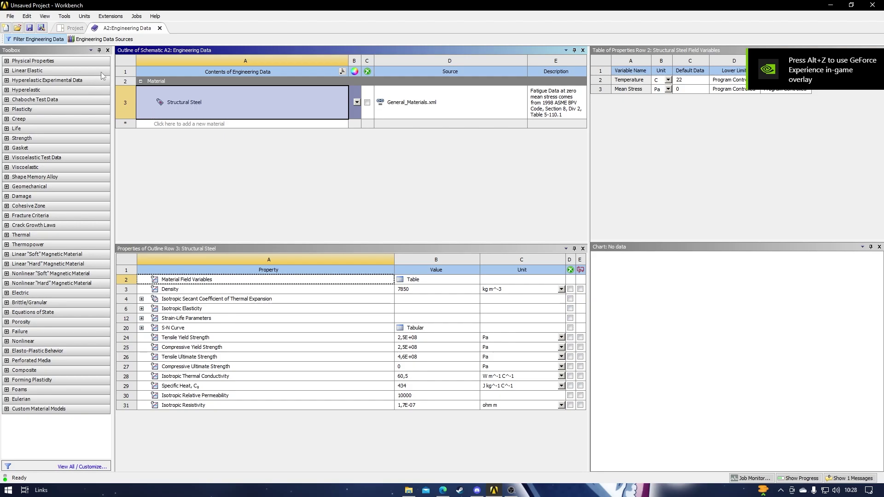
drag(115, 72, 102, 75)
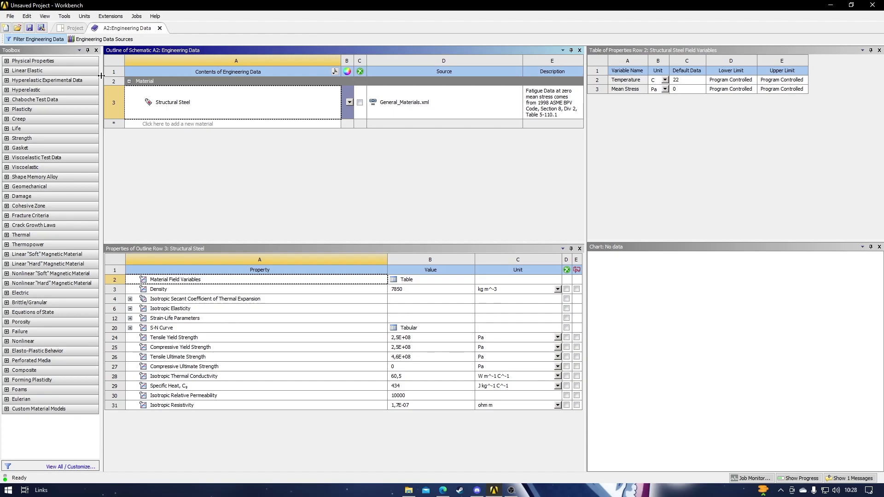
click(106, 41)
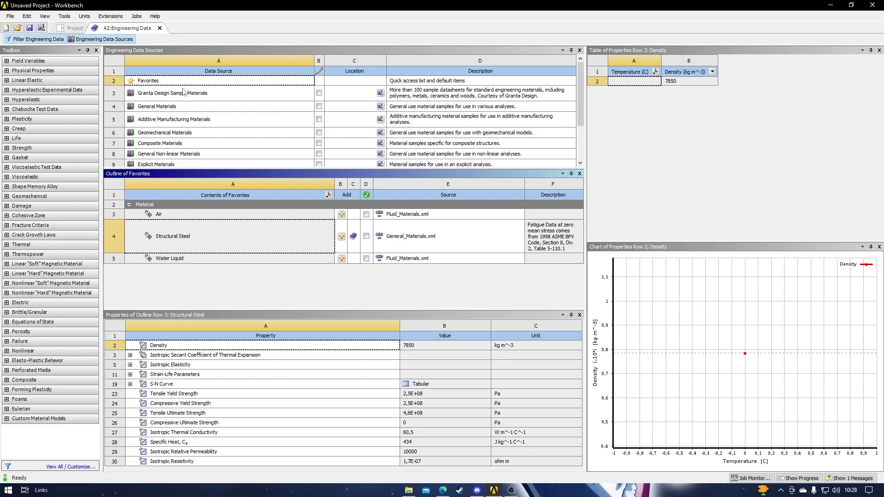
click(163, 164)
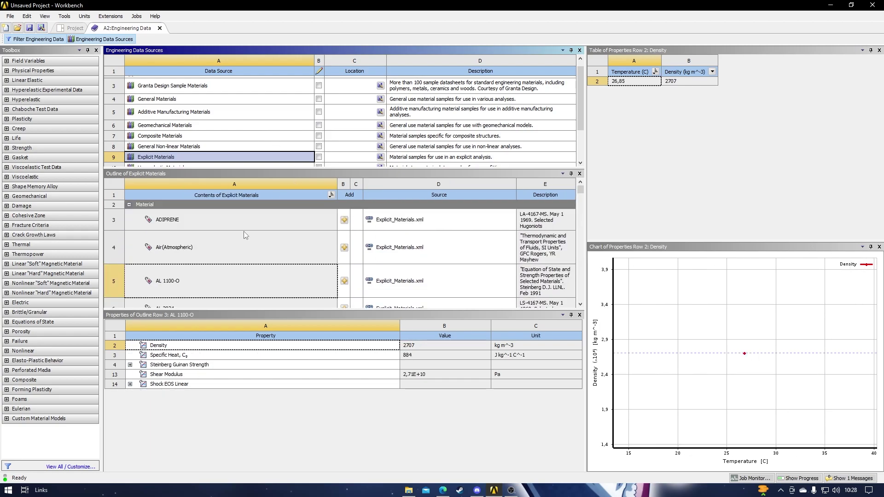
Step: Look through the materials in the Explicit Materials library for a suitable stainless steel
scroll(245, 234, down, 3)
scroll(245, 228, down, 5)
scroll(244, 226, up, 3)
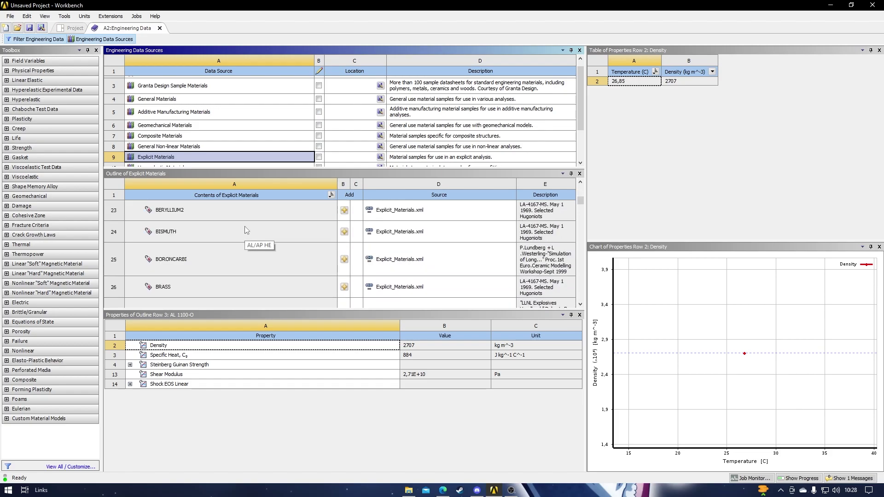
scroll(245, 225, down, 4)
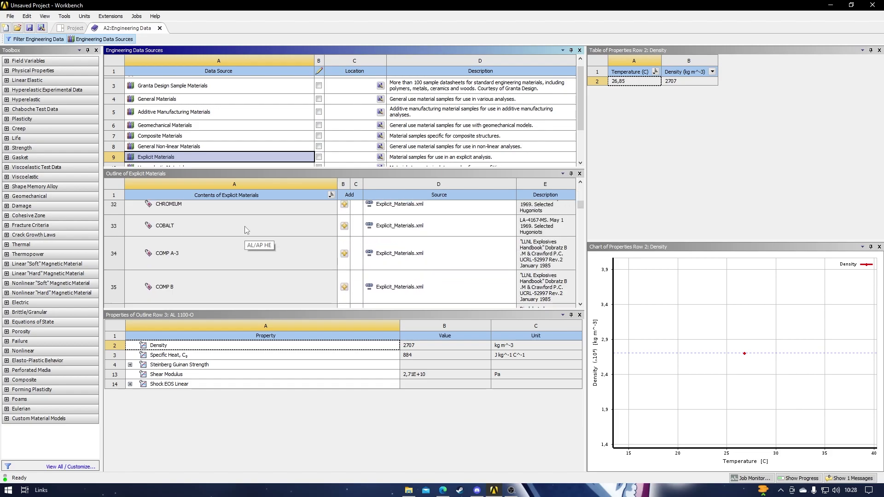
scroll(244, 225, up, 4)
scroll(245, 225, down, 13)
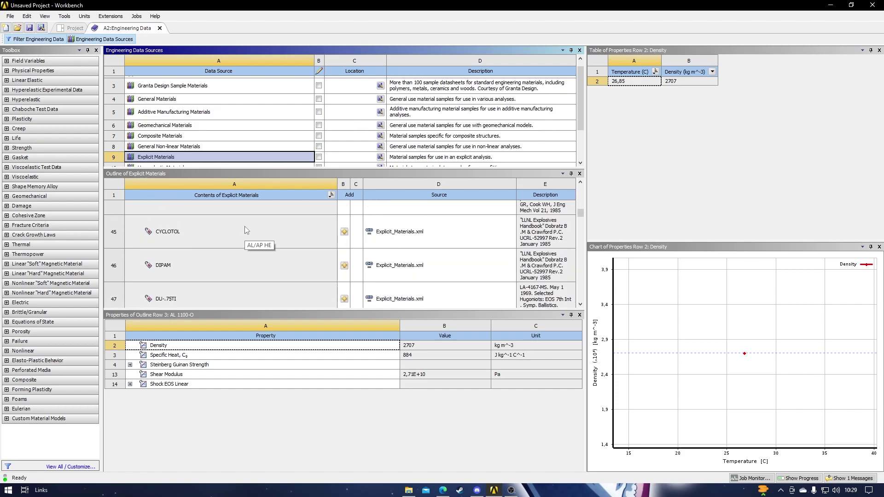
scroll(244, 225, down, 10)
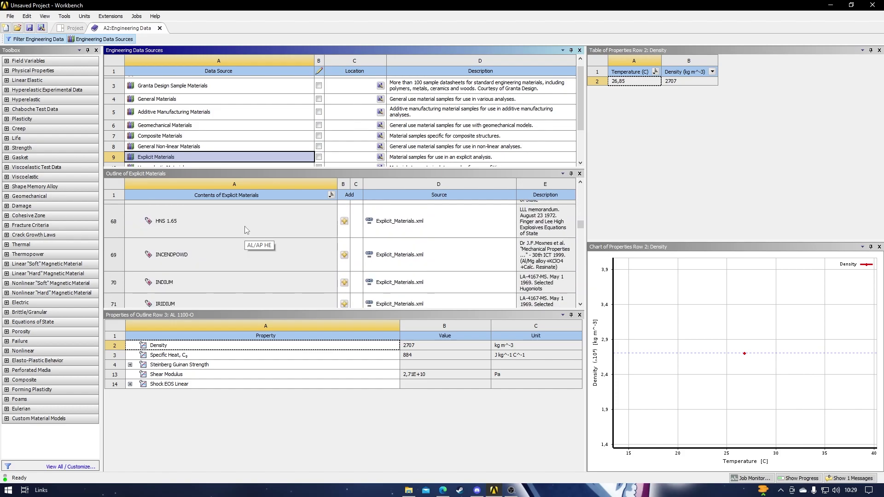
scroll(245, 227, down, 14)
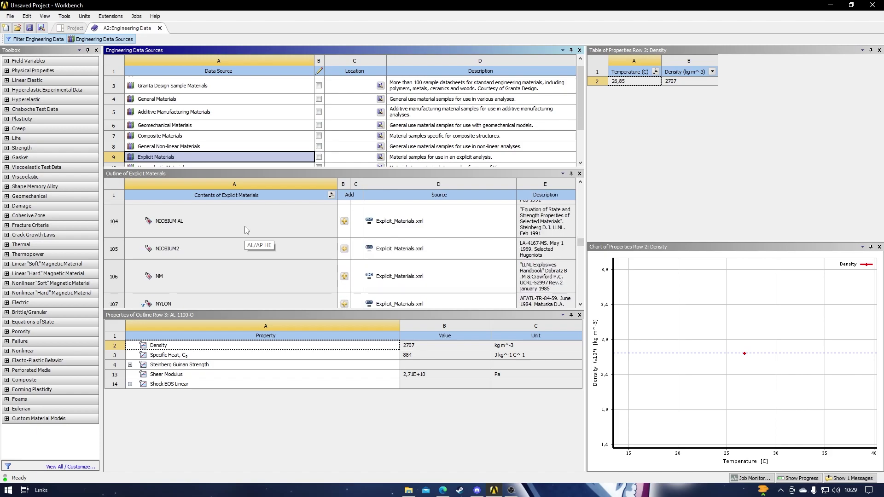
scroll(245, 228, down, 11)
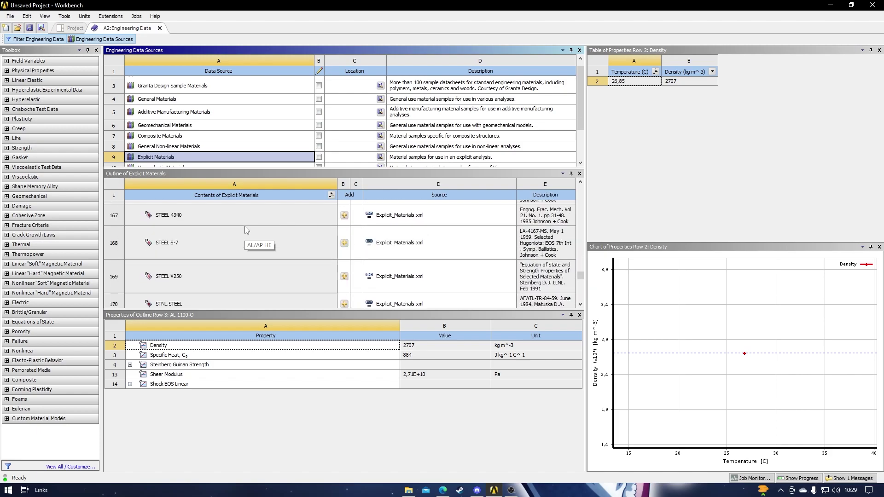
scroll(245, 228, down, 3)
scroll(244, 226, up, 6)
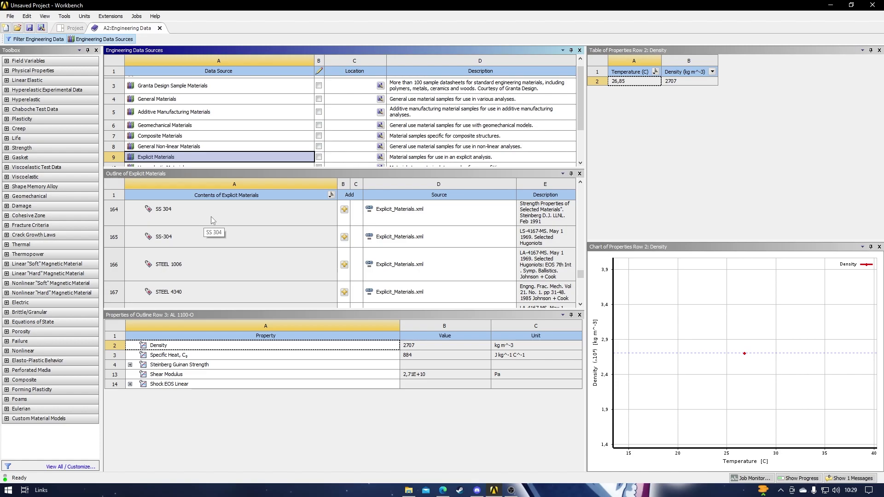
scroll(213, 220, up, 20)
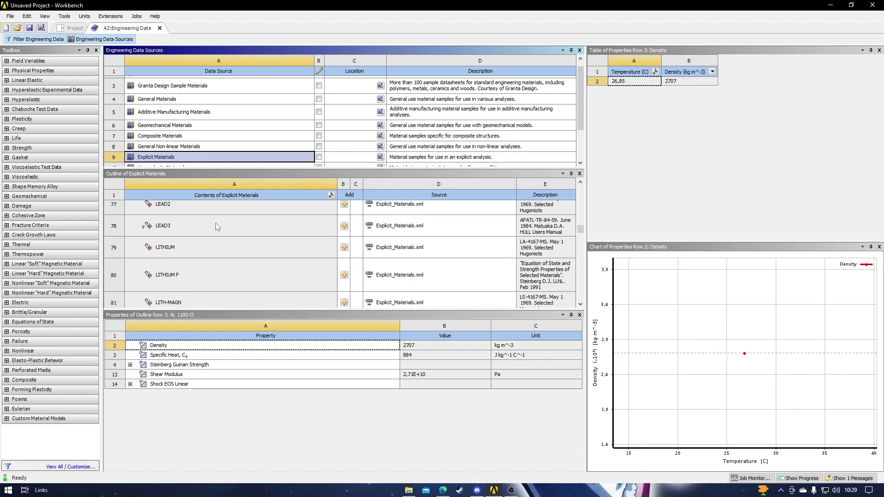
scroll(215, 222, up, 20)
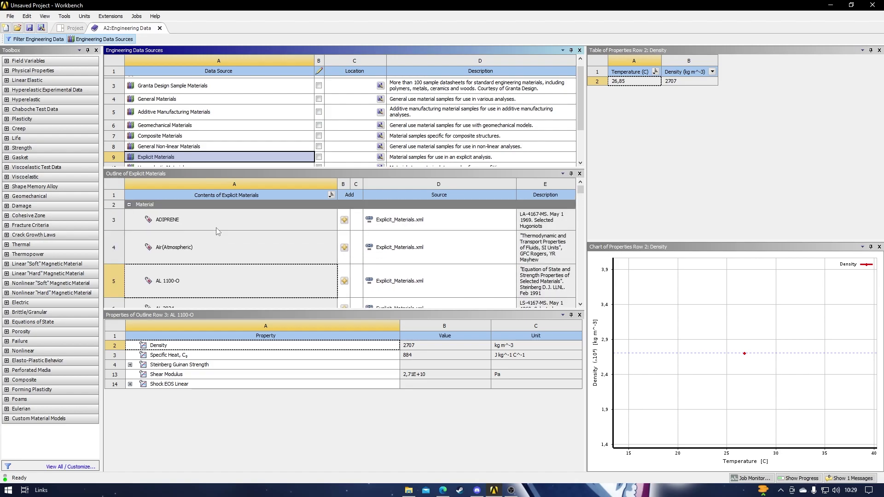
scroll(175, 236, down, 5)
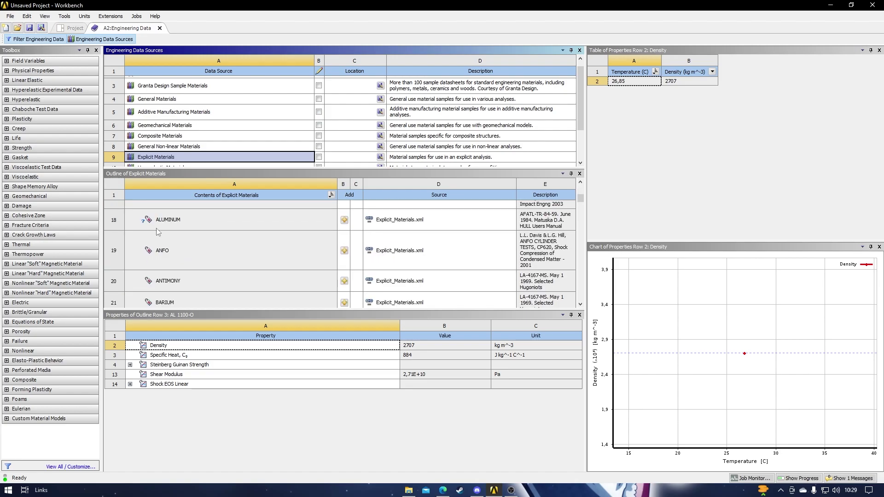
scroll(313, 224, down, 20)
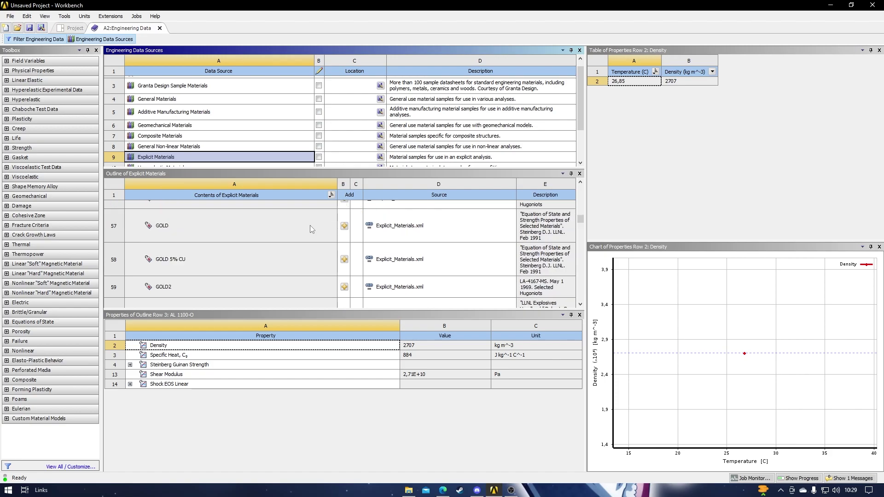
scroll(311, 225, down, 20)
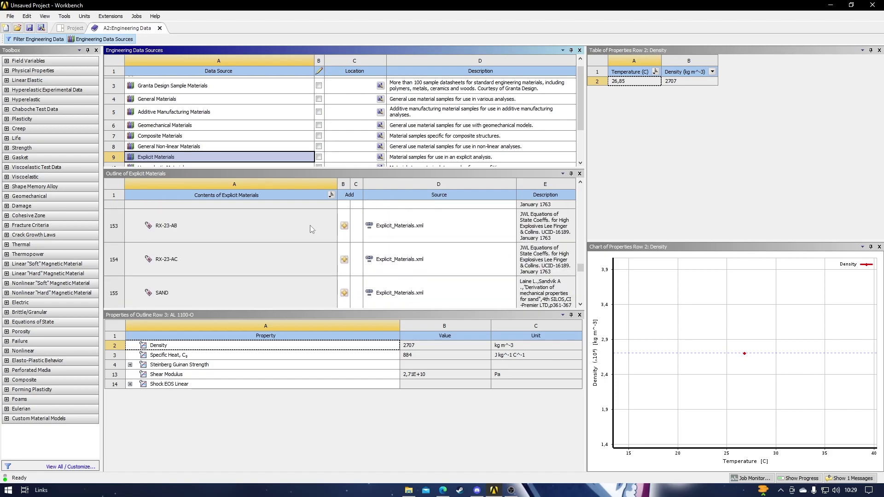
scroll(310, 229, down, 8)
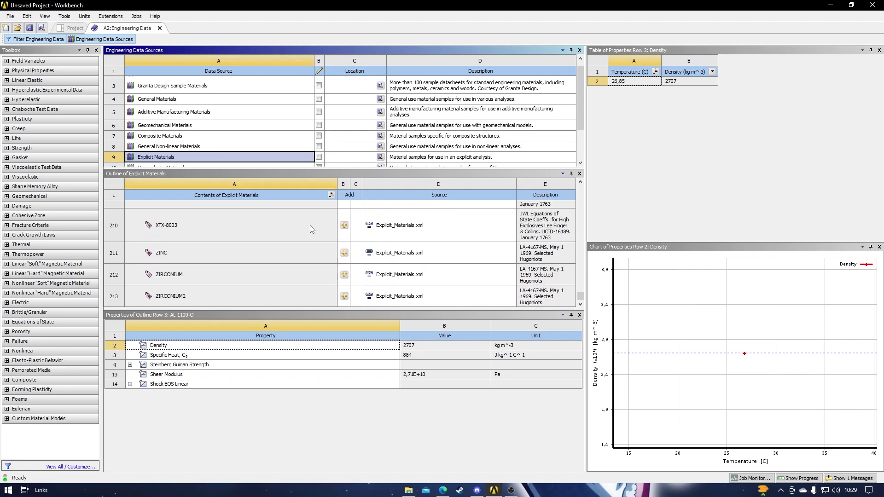
scroll(310, 227, up, 20)
scroll(310, 229, down, 20)
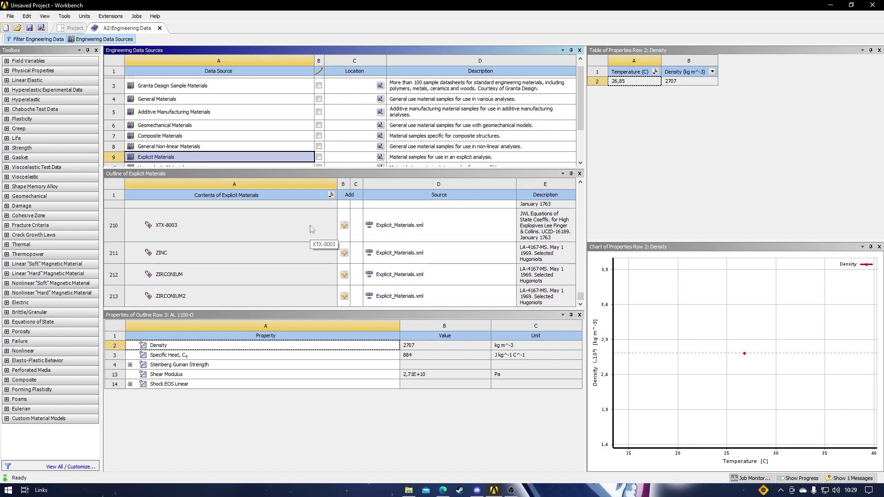
Step: Add the SS 304 material from the Explicit Materials library to the engineering data
scroll(287, 271, up, 12)
scroll(287, 272, up, 4)
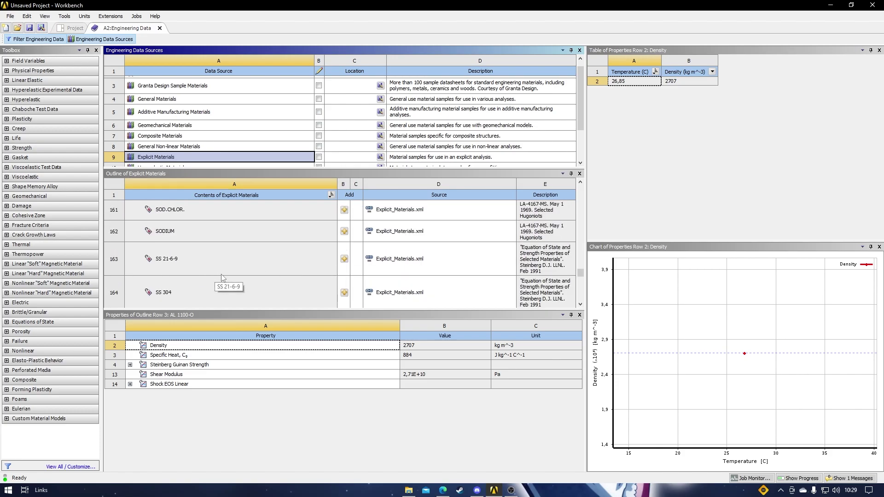
click(162, 297)
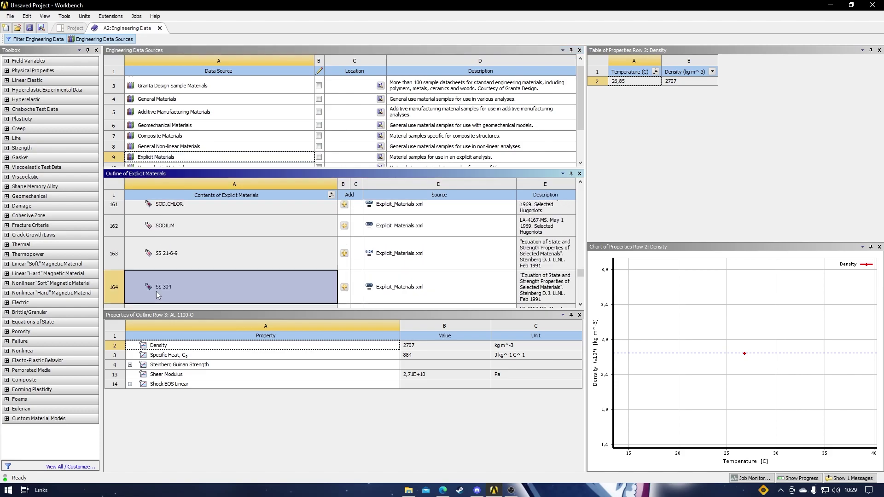
click(345, 287)
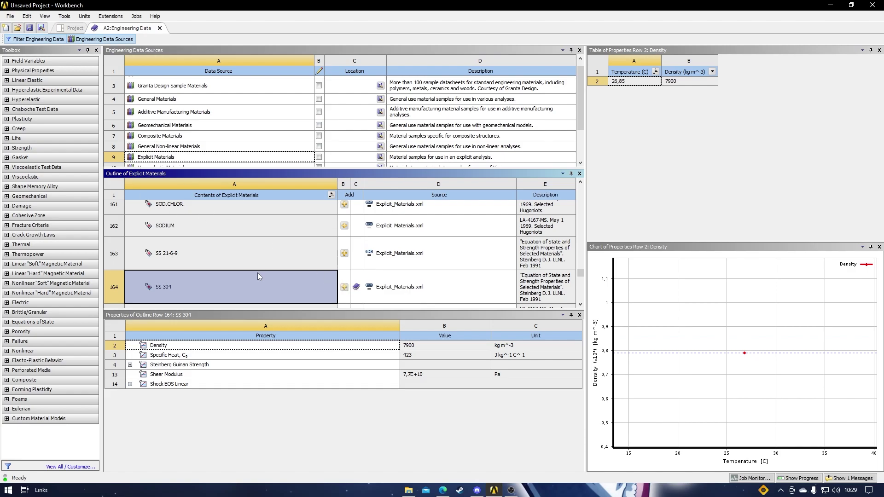
Step: Leave the data sources view and delete Structural Steel from the project's engineering data
click(94, 40)
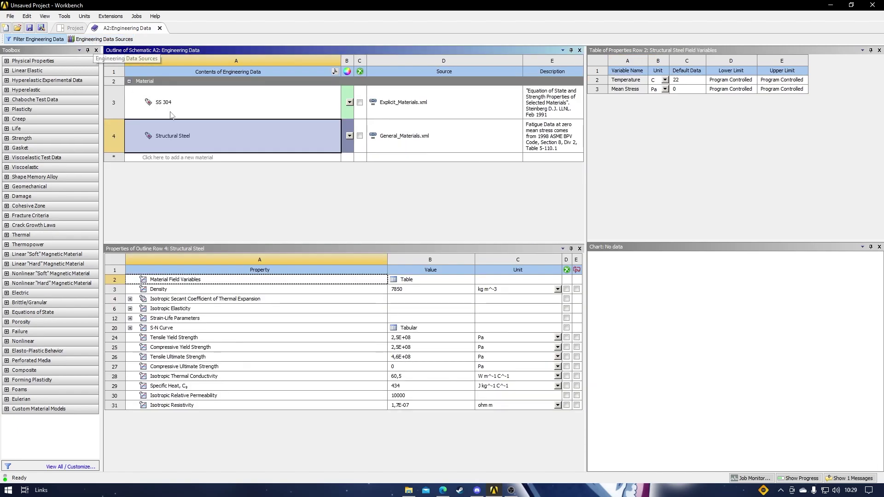
click(249, 110)
click(186, 136)
right_click(187, 136)
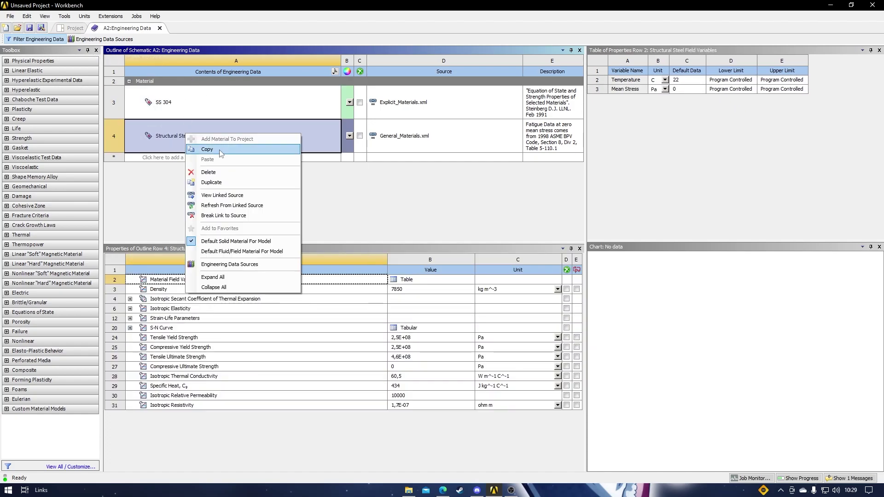
click(219, 173)
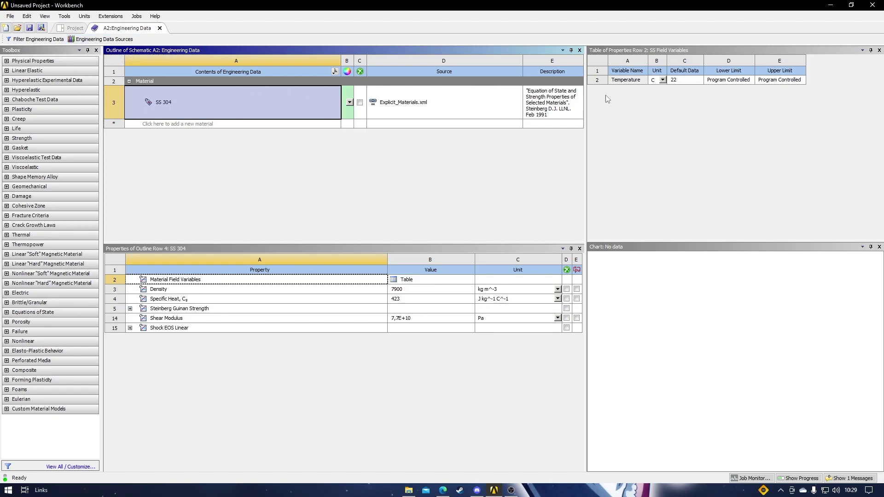
Step: Close the engineering data and start a new geometry in SpaceClaim from the standalone Geometry component
click(159, 28)
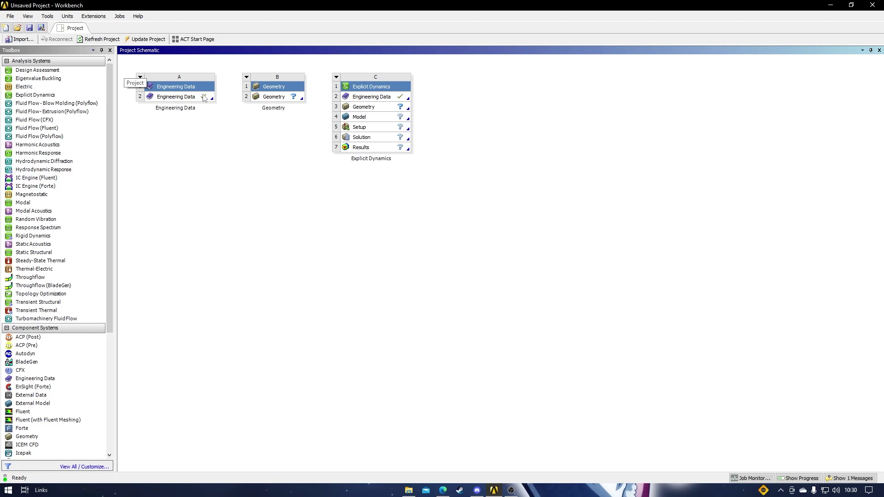
right_click(275, 100)
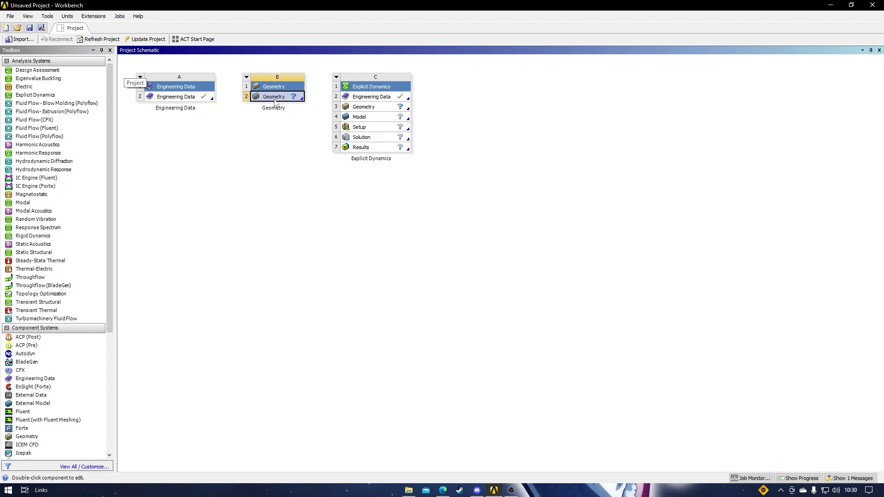
click(314, 115)
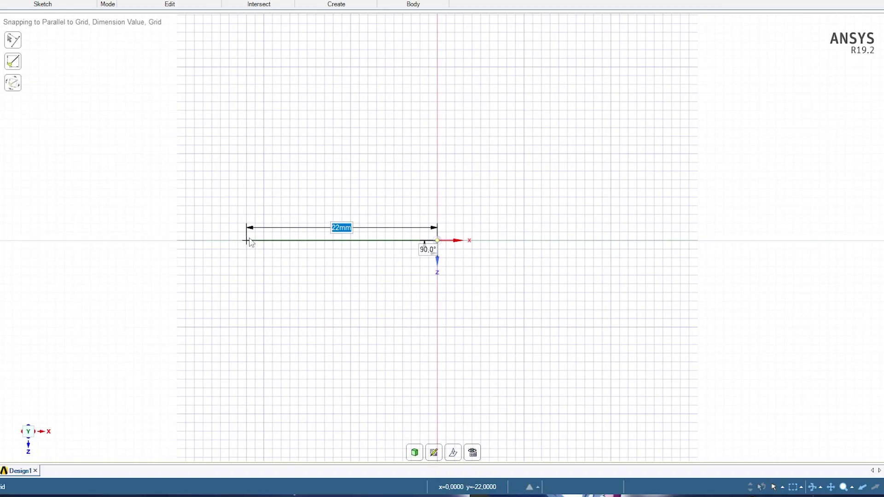
Step: Sketch a closed stepped profile about 37.5 mm long from the origin along negative X, with a lower section about 15 mm long at the origin
click(112, 240)
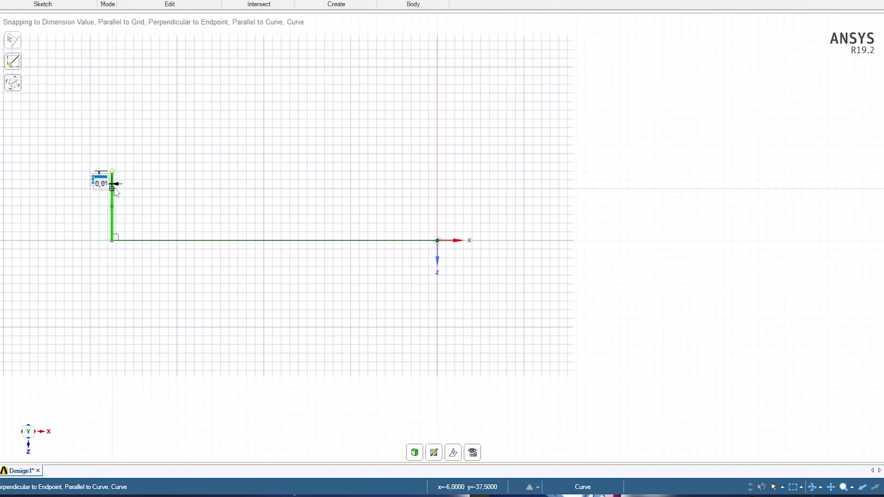
click(112, 198)
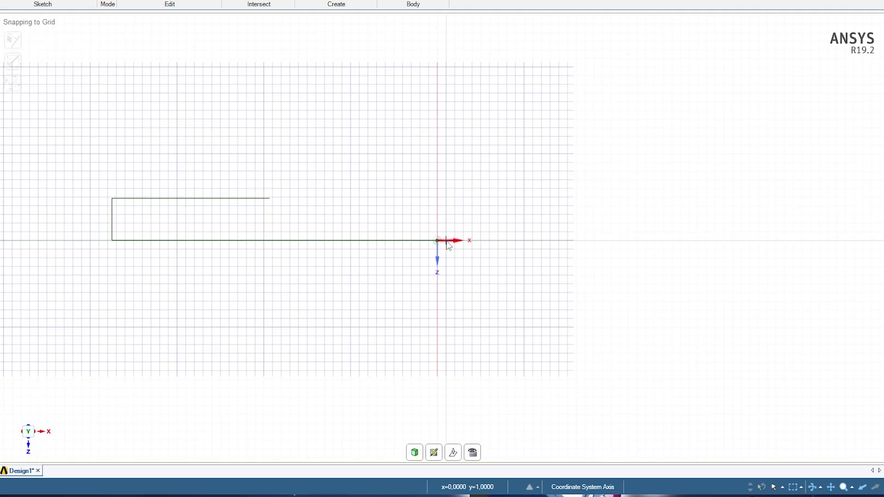
click(437, 240)
click(437, 214)
click(308, 214)
click(308, 199)
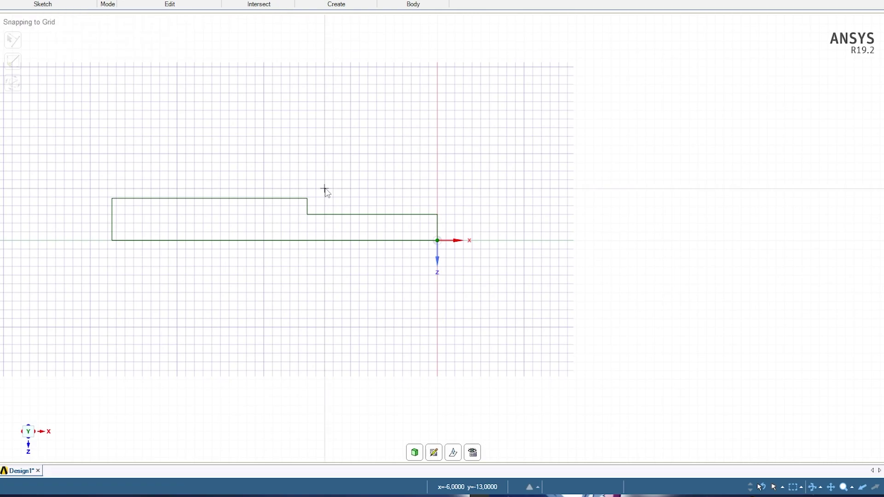
click(307, 198)
scroll(354, 216, up, 3)
key(Escape)
click(227, 167)
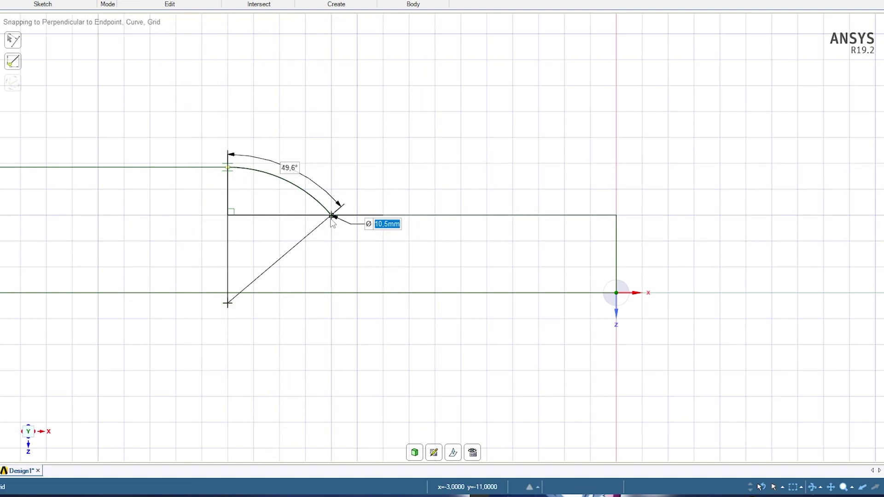
click(382, 138)
click(357, 215)
click(301, 144)
key(ctrl+z)
Step: Draw an arc from the lower section's outer edge, about 4 mm from the step, up to the step's upper corner
click(331, 51)
click(332, 215)
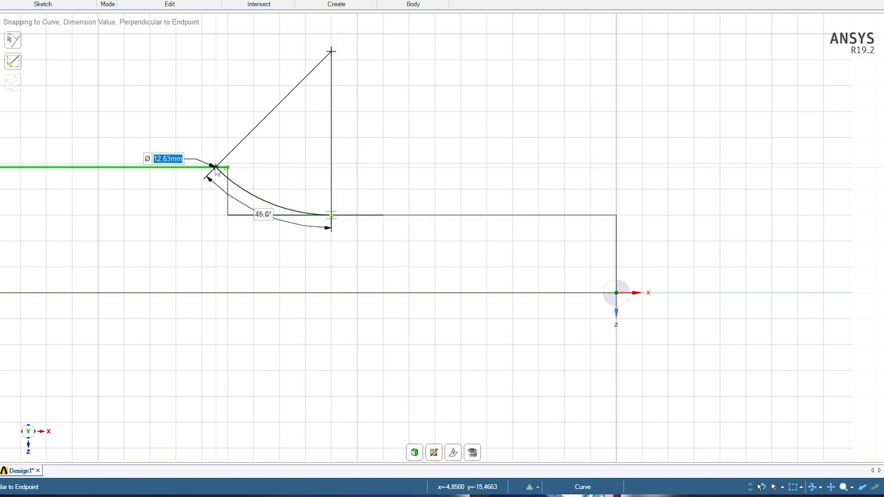
click(226, 168)
key(Escape)
scroll(234, 122, down, 2)
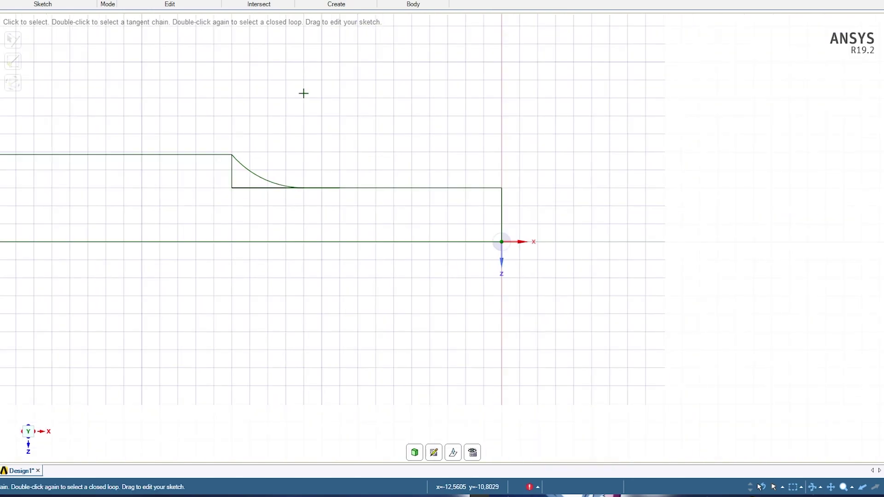
Step: Delete the leftover step edges beneath the arc so the arc forms the transition between the two sections
click(249, 187)
key(Delete)
scroll(294, 192, up, 2)
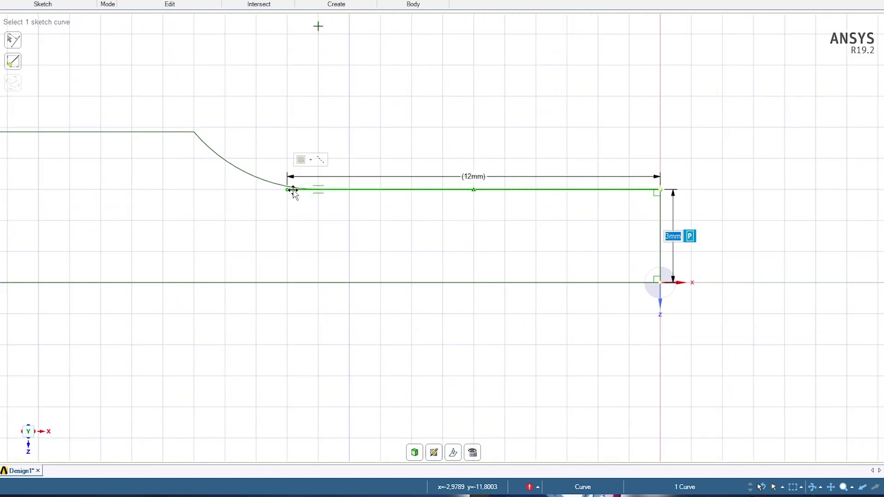
Step: Revolve the profile into a solid about the X axis and mirror it at the origin to form a symmetric double-ended specimen
scroll(234, 214, down, 2)
scroll(233, 214, down, 2)
key(d)
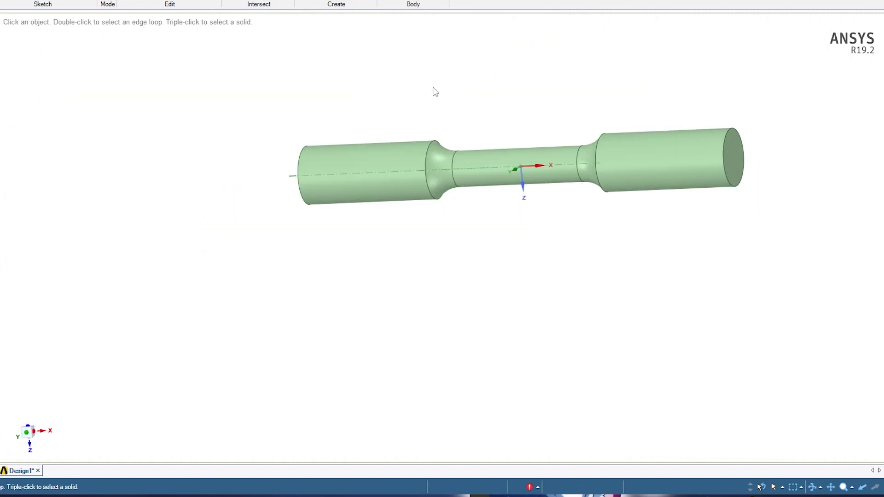
middle_drag(510, 105, 112, 162)
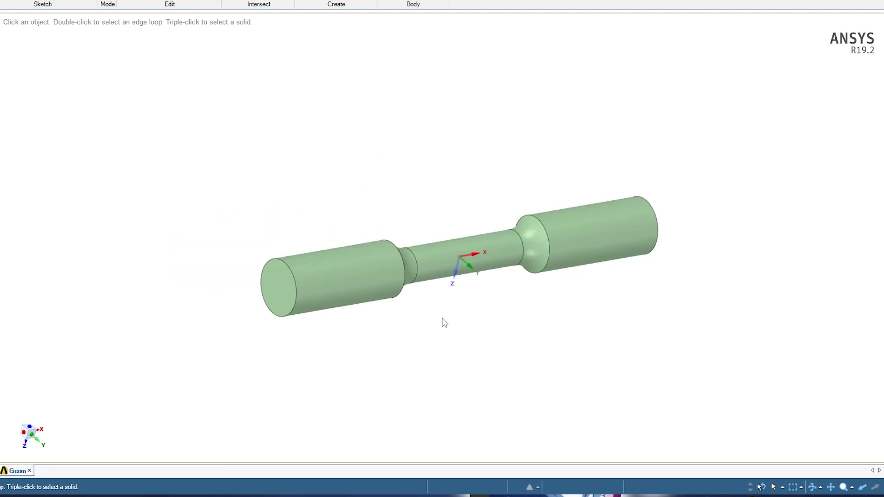
middle_drag(442, 328, 432, 289)
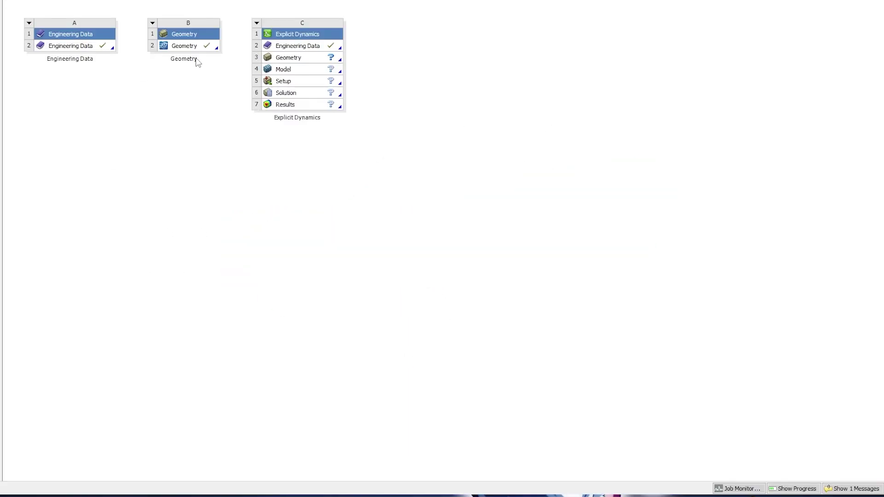
Step: In Workbench, link the standalone Engineering Data and Geometry components to the matching cells of the Explicit Dynamics system
drag(197, 59, 142, 124)
drag(72, 169, 290, 46)
click(190, 47)
drag(191, 51, 269, 71)
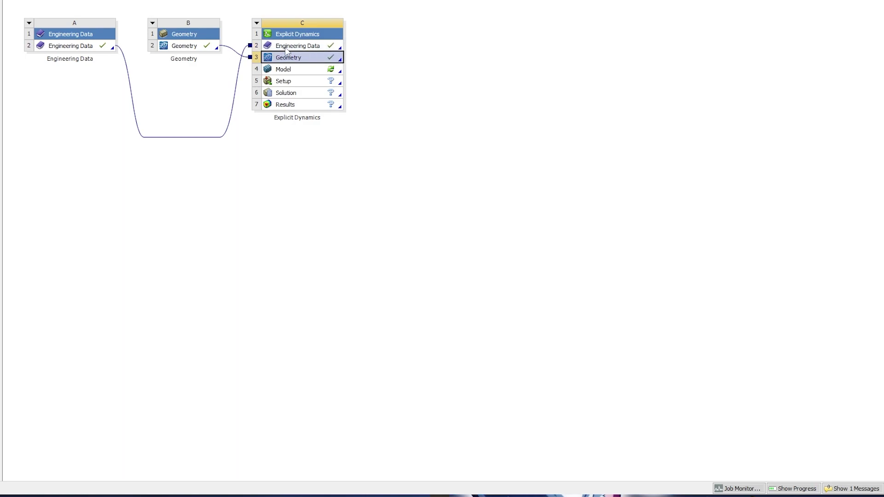
Step: Open the Explicit Dynamics model in Mechanical and assign the SS 304 material to the solid body
right_click(301, 64)
click(273, 71)
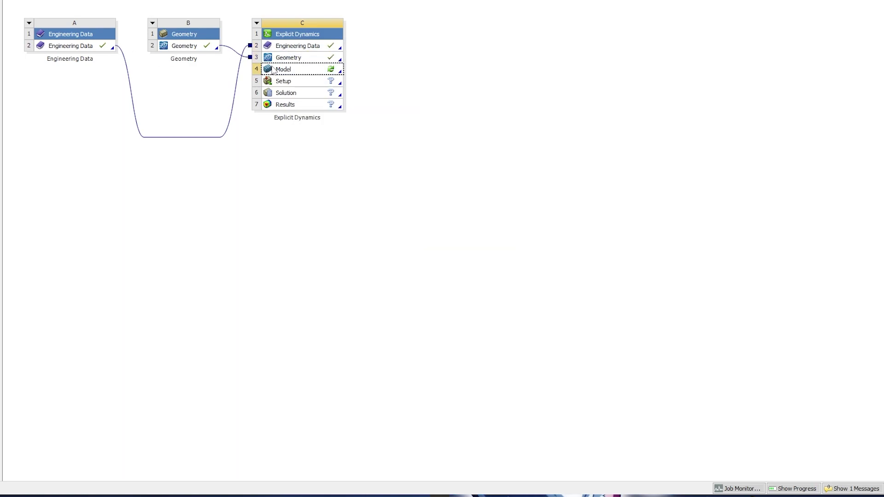
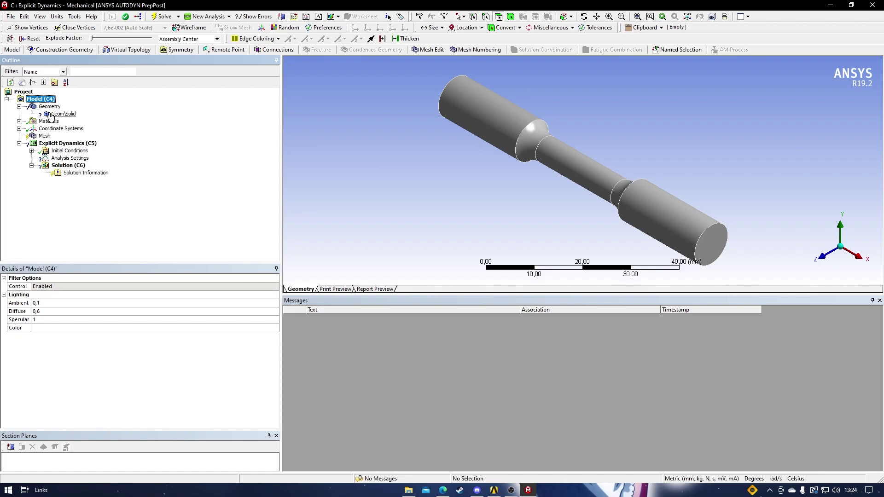
click(58, 114)
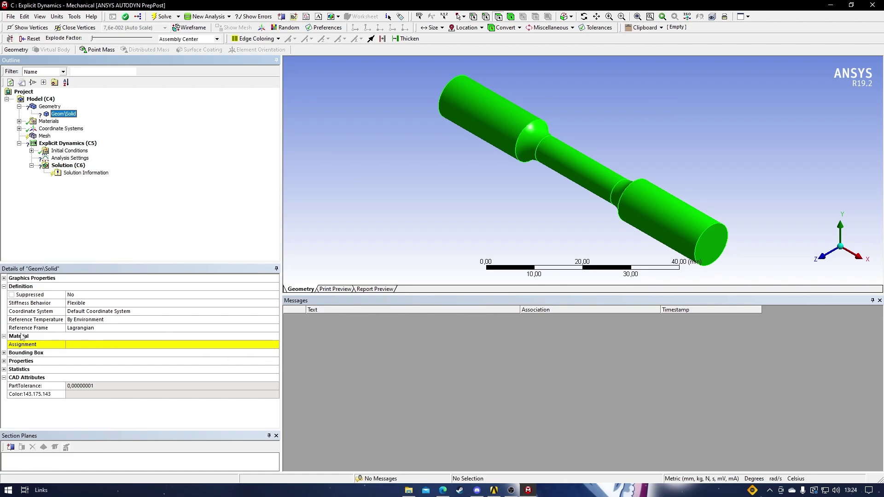
click(275, 345)
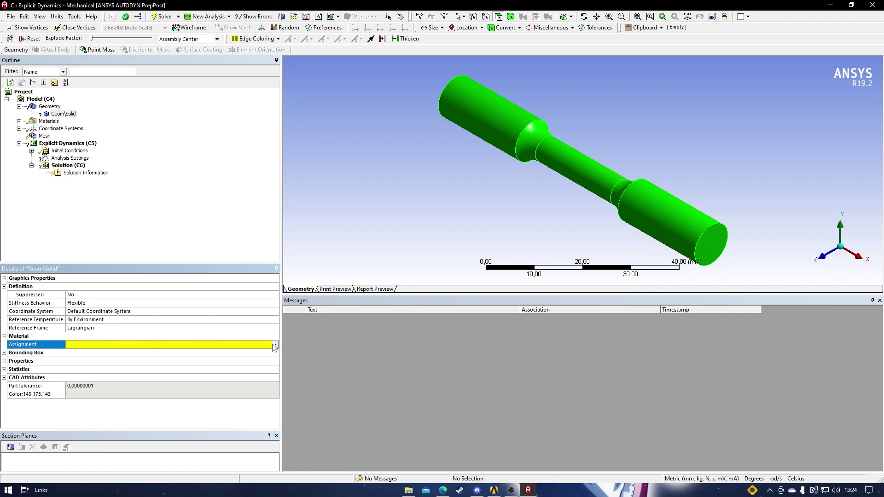
click(275, 345)
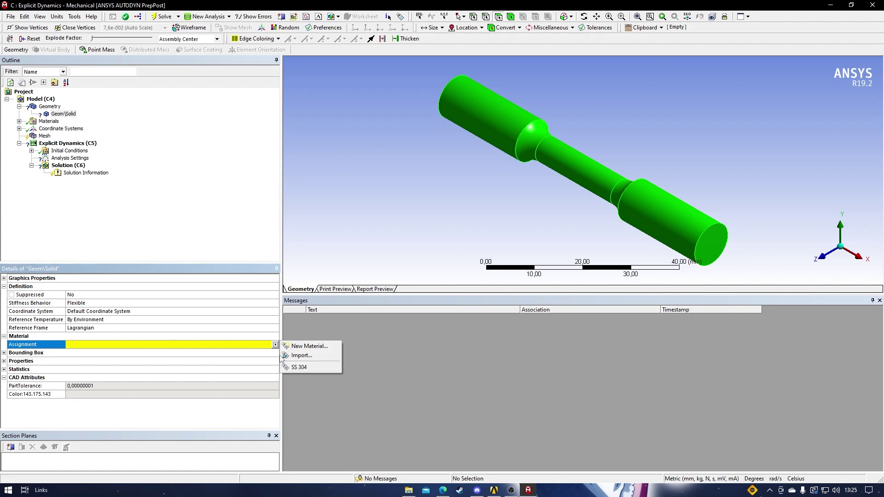
click(314, 367)
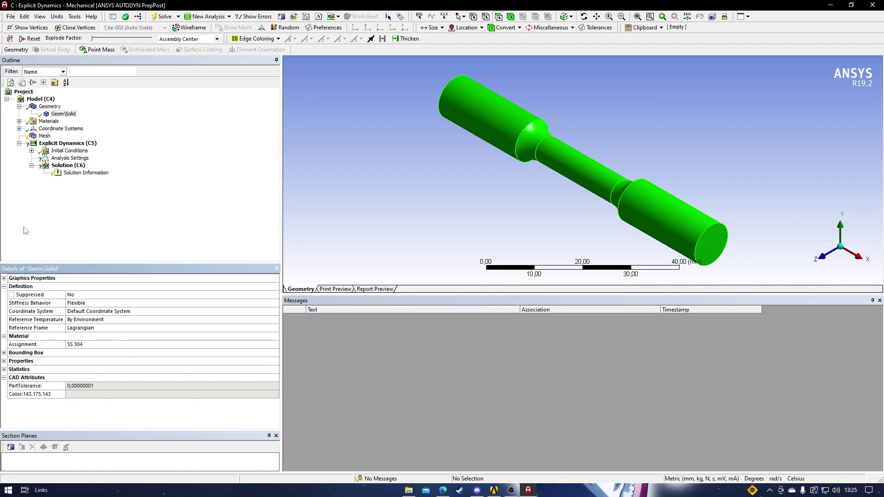
click(87, 216)
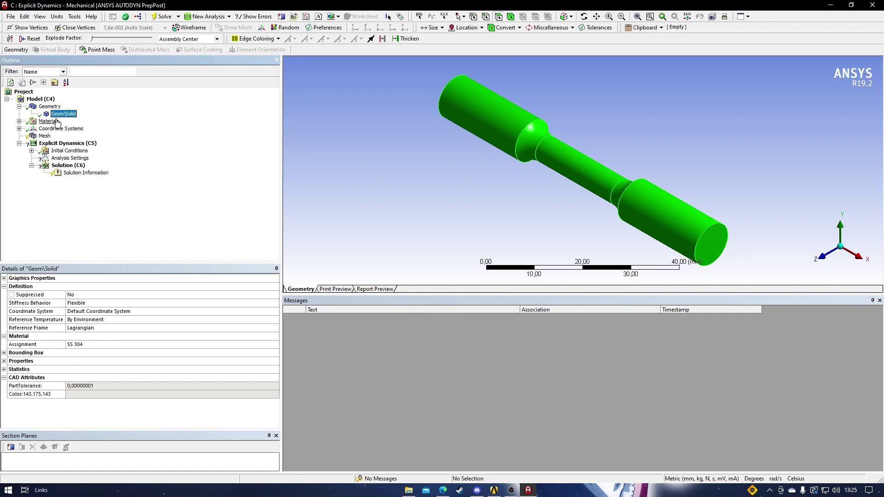
click(46, 114)
Step: Update the mesh of the specimen using the default element size
click(45, 136)
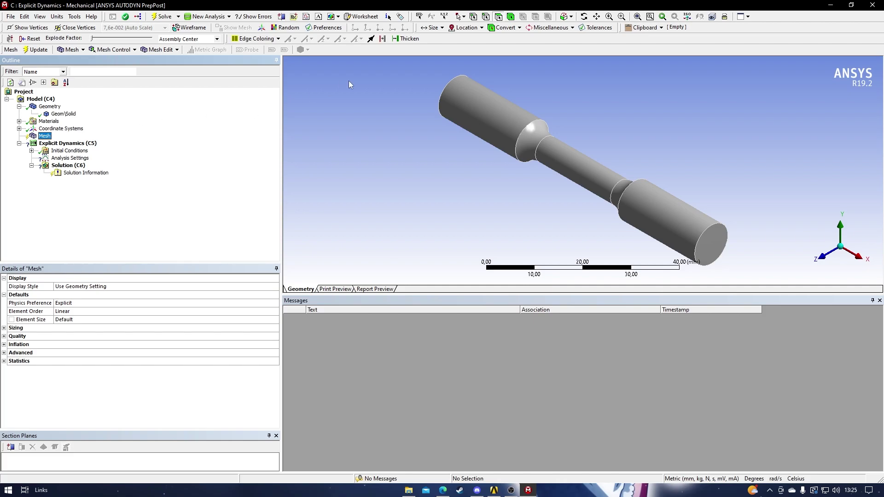
click(436, 171)
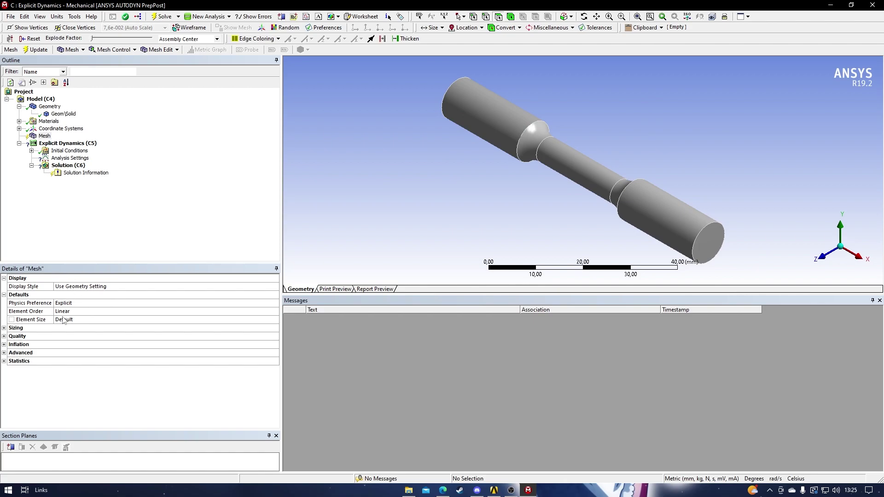
click(45, 136)
right_click(45, 136)
mouse_move(101, 141)
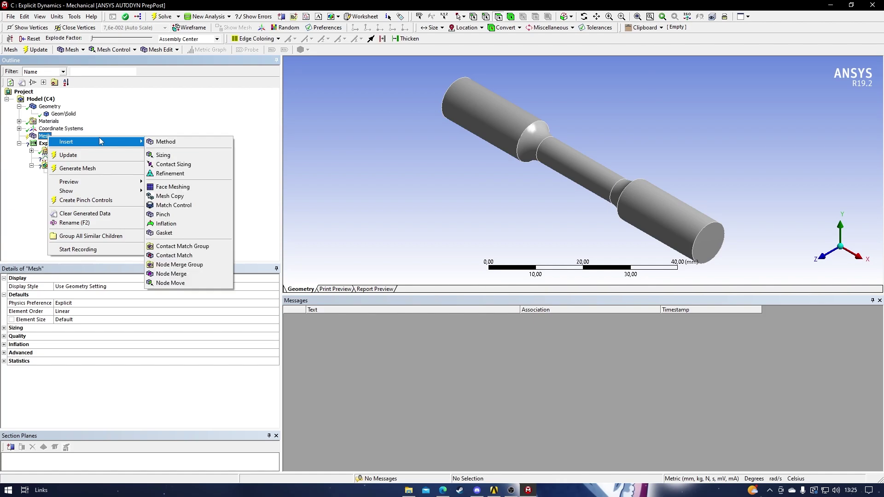
click(105, 155)
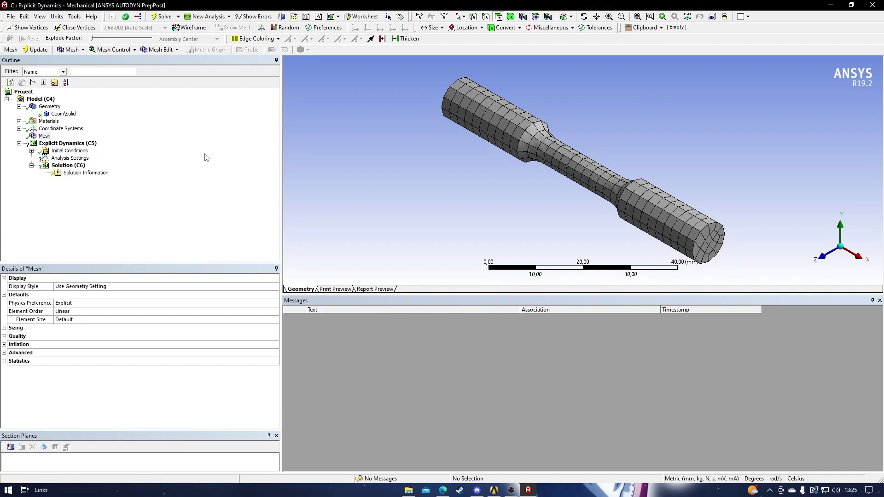
Step: Examine the default mesh on the specimen's end face, shoulders and narrow middle section
middle_drag(327, 158, 617, 173)
middle_drag(378, 186, 504, 213)
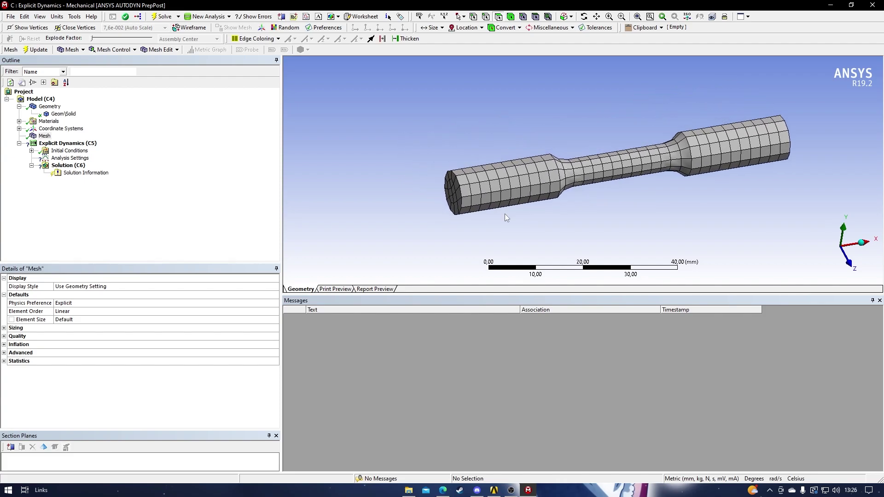
middle_drag(451, 185, 491, 193)
scroll(509, 183, up, 3)
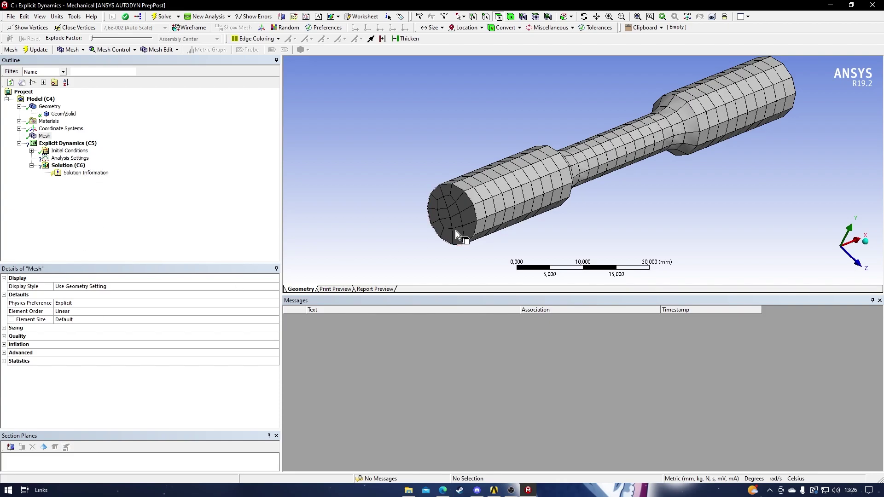
scroll(456, 230, up, 3)
scroll(435, 220, down, 3)
middle_drag(435, 220, 598, 158)
scroll(597, 159, down, 1)
middle_drag(632, 218, 635, 191)
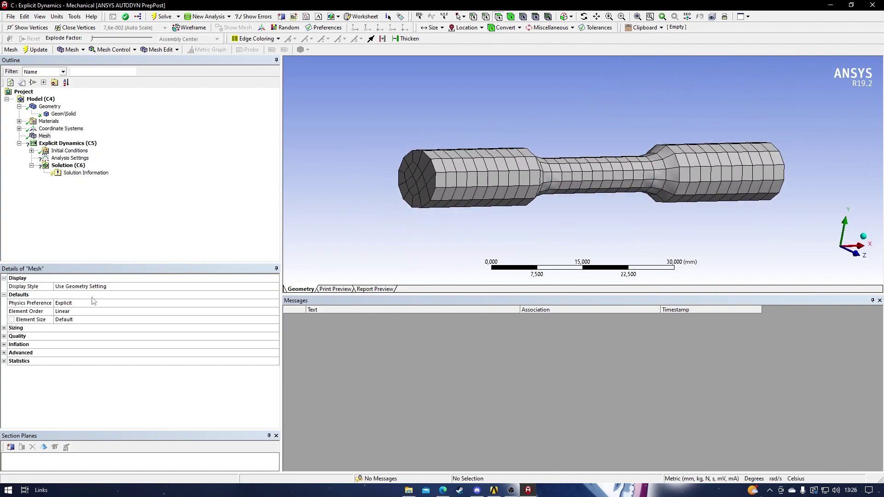
Step: Set the mesh element size to 0,5 mm and update the mesh
click(69, 318)
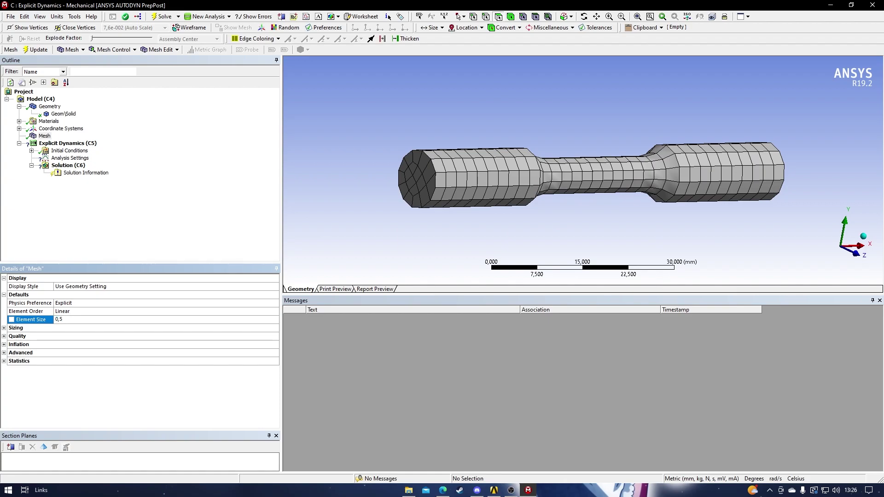
key(Return)
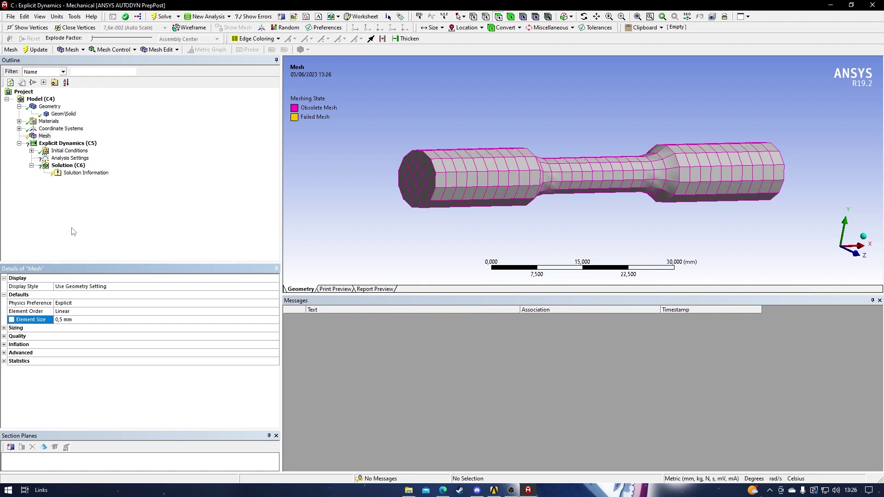
middle_drag(309, 206, 465, 158)
right_click(455, 149)
key(Escape)
click(104, 251)
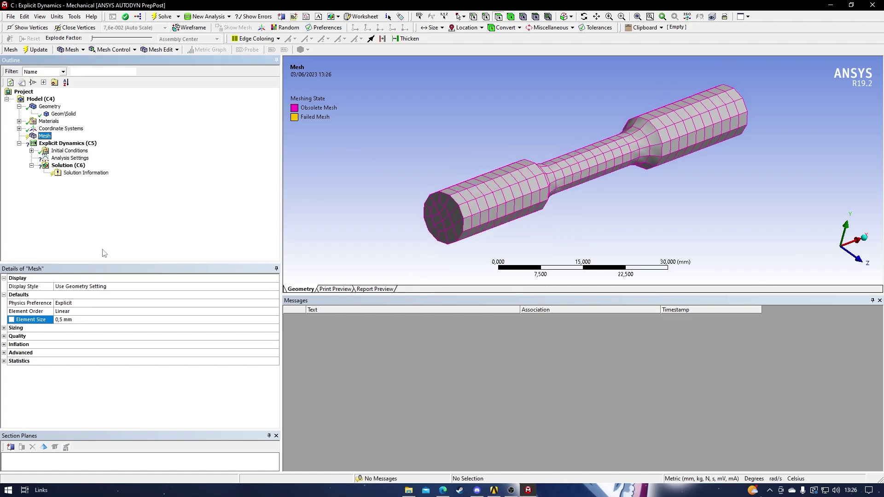
right_click(47, 137)
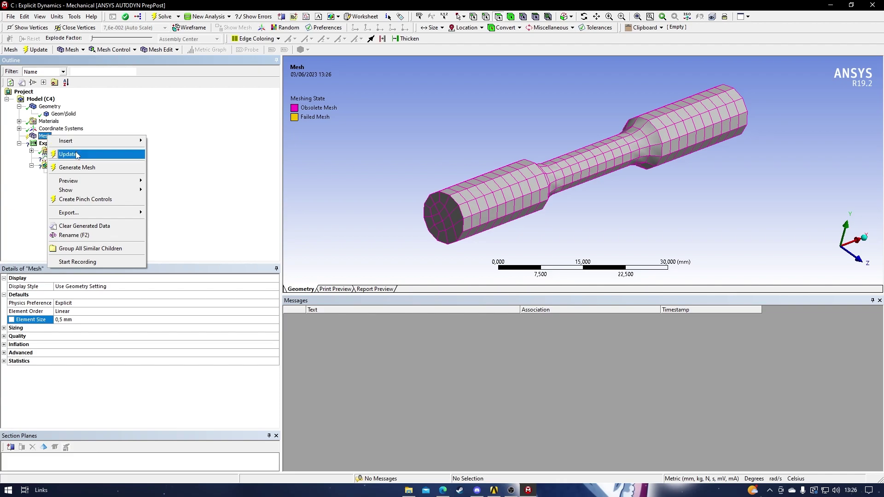
click(68, 154)
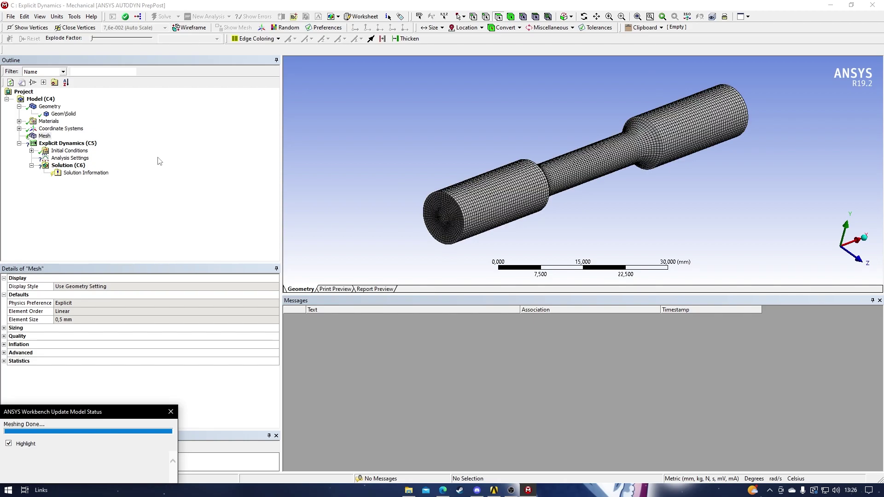
Step: Examine the refined mesh from several angles, including the end face, rounded transitions and narrow middle section
middle_drag(460, 194, 514, 159)
scroll(523, 183, up, 3)
scroll(630, 180, down, 4)
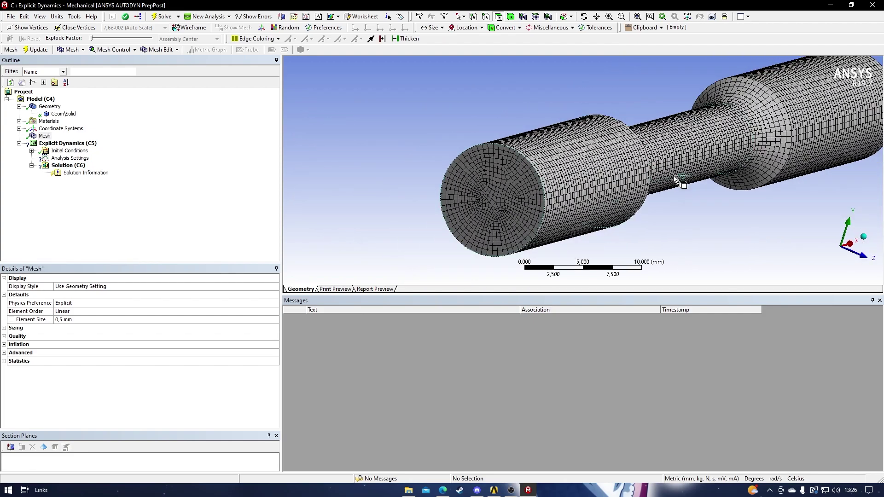
mouse_move(604, 217)
middle_down()
mouse_move(623, 222)
mouse_move(615, 224)
middle_up()
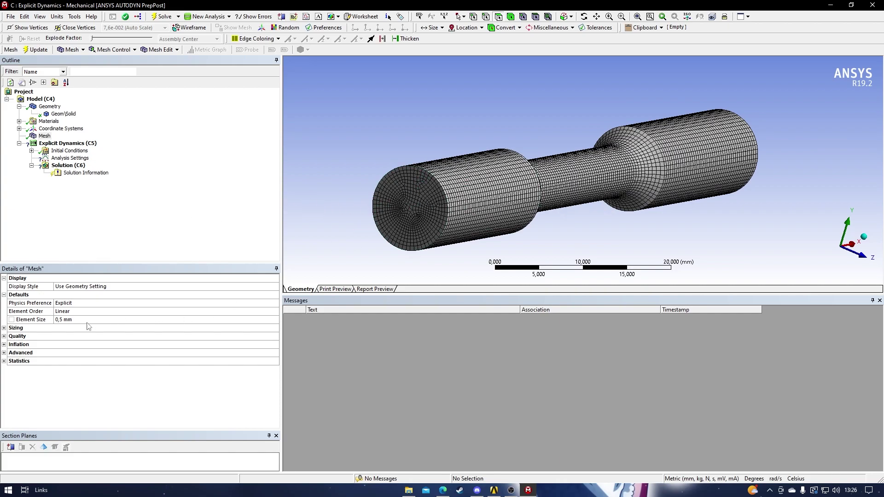
ctrl+middle_drag(472, 170, 495, 159)
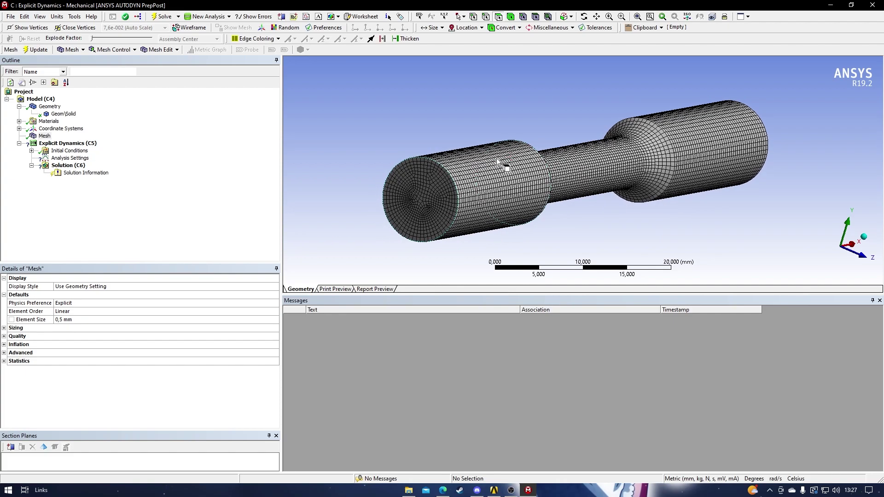
scroll(503, 157, down, 1)
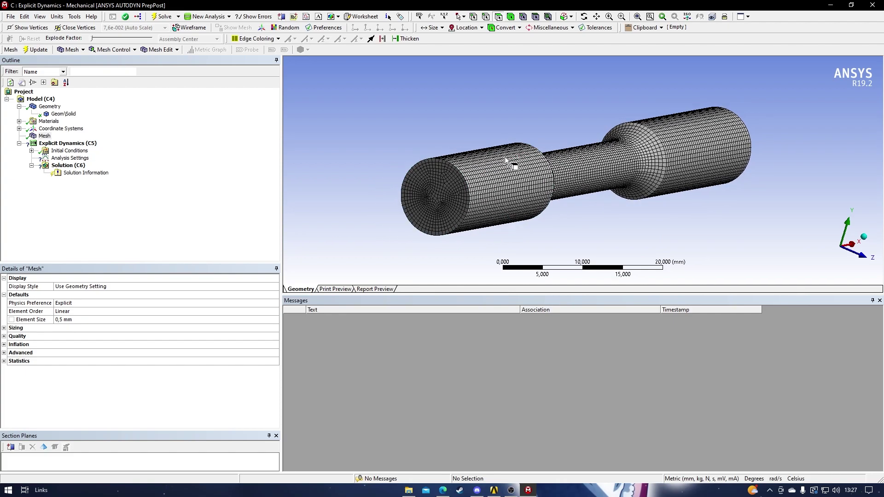
middle_drag(541, 166, 534, 187)
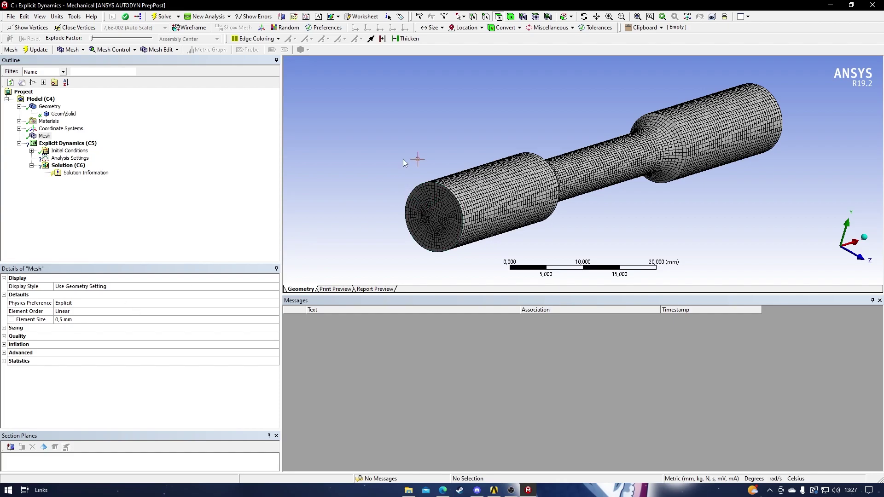
middle_drag(405, 196, 493, 222)
key(F7)
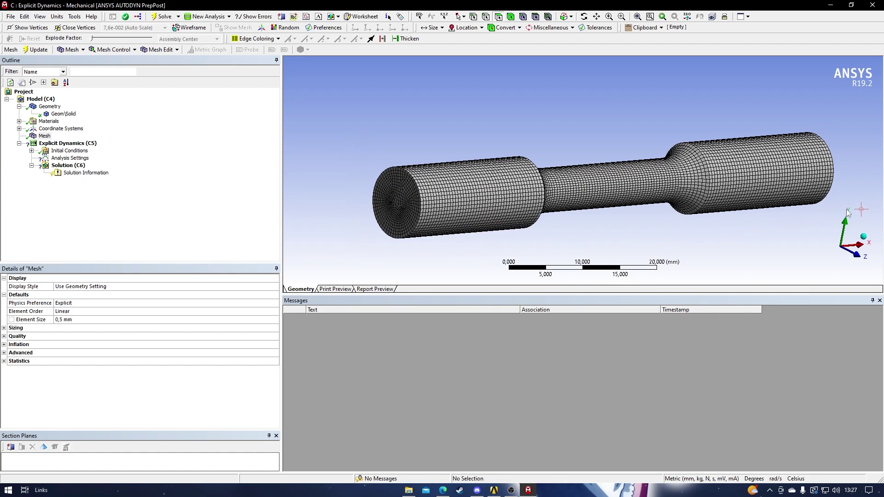
middle_drag(522, 224, 545, 205)
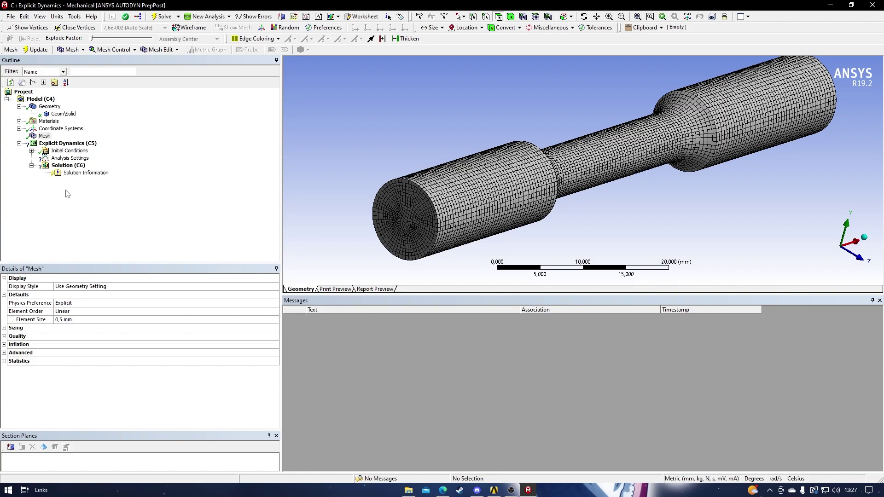
scroll(452, 159, down, 2)
middle_drag(464, 164, 453, 179)
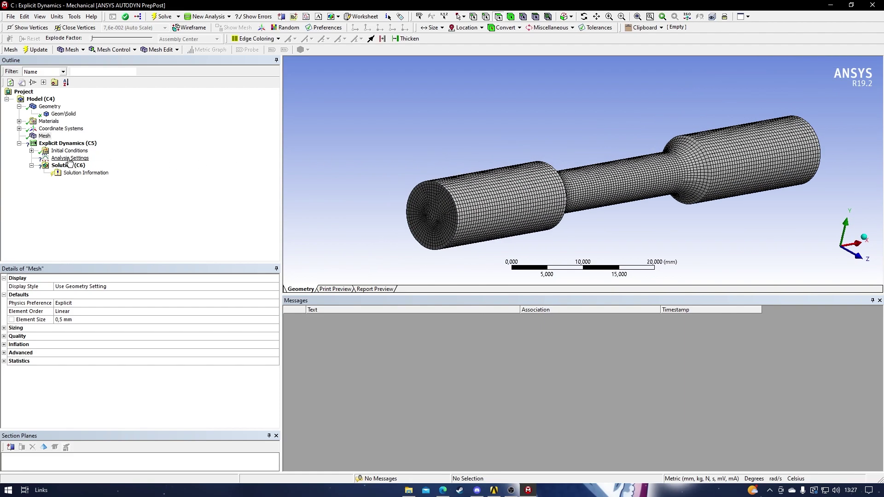
Step: Set the end time to 1,e-003 s in the Explicit Dynamics analysis settings
click(43, 144)
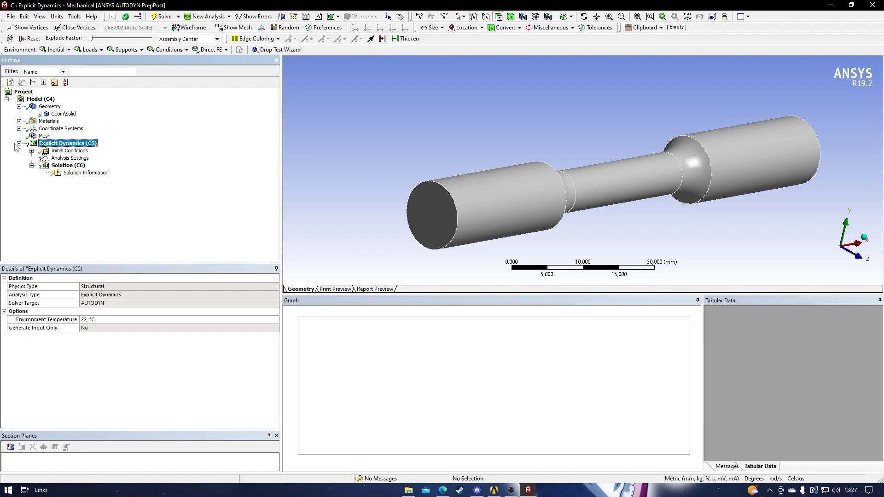
click(59, 158)
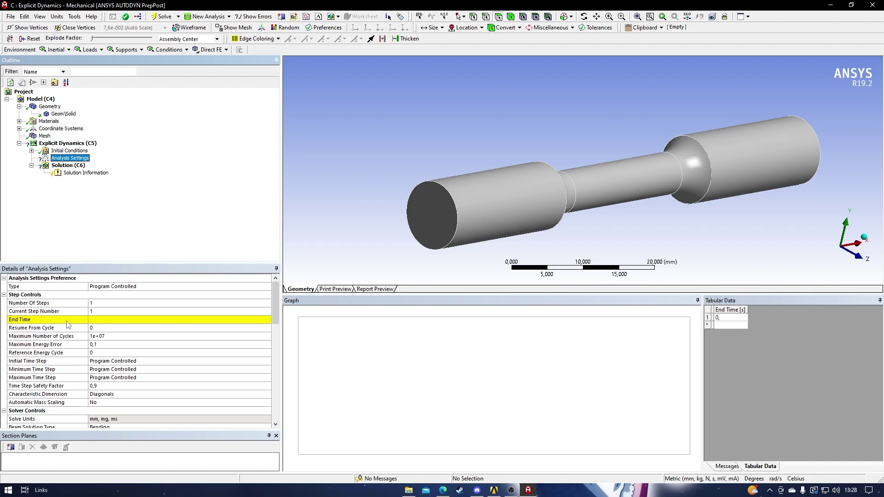
click(44, 323)
click(108, 322)
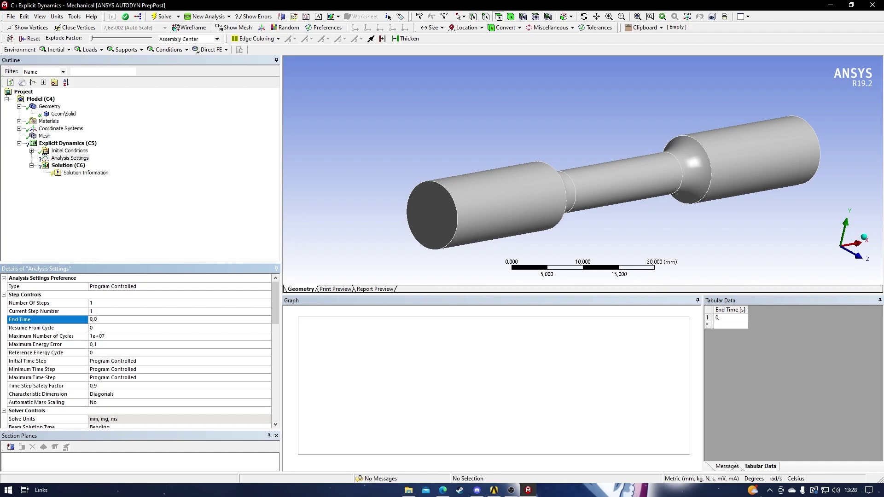
key(Return)
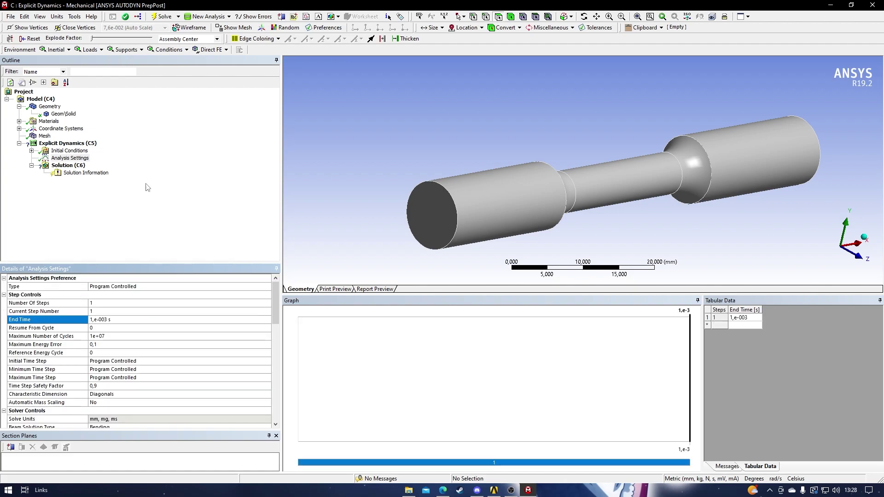
click(171, 197)
scroll(99, 359, down, 3)
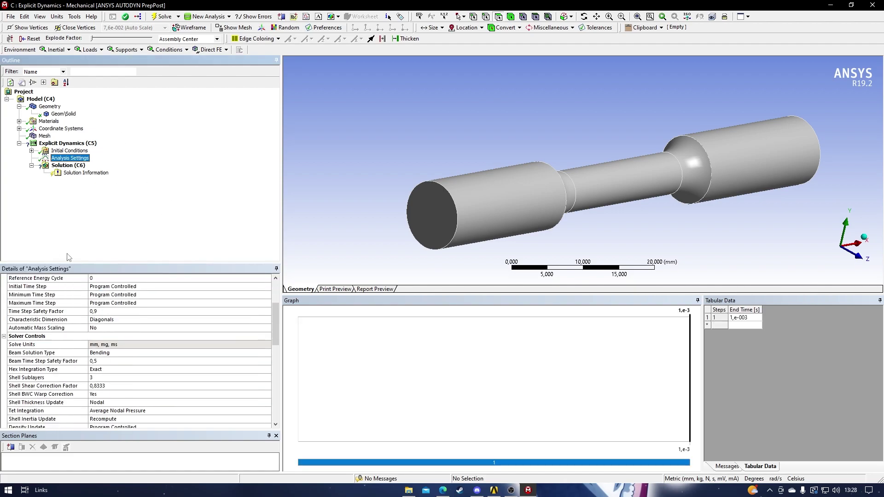
scroll(69, 260, up, 3)
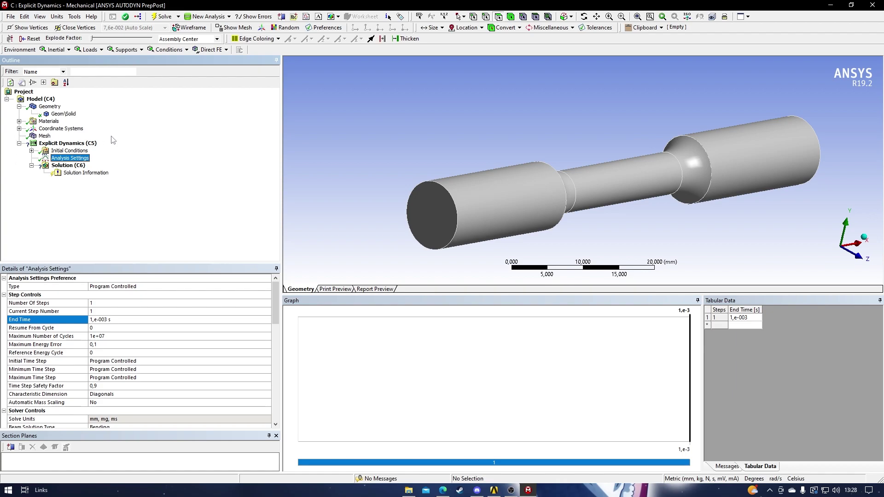
Step: Add a Displacement boundary condition to the Explicit Dynamics analysis
scroll(407, 140, down, 2)
drag(421, 151, 488, 161)
scroll(408, 183, down, 2)
drag(407, 183, 416, 179)
scroll(417, 183, up, 1)
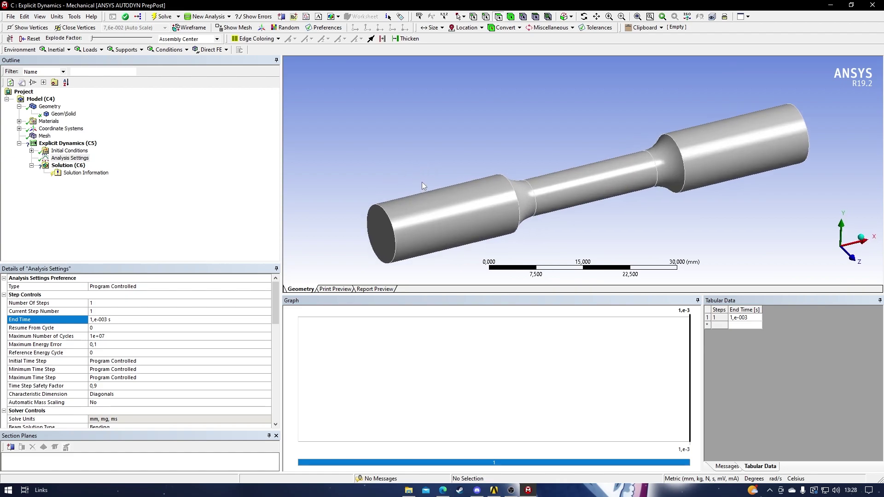
right_click(68, 143)
mouse_move(92, 151)
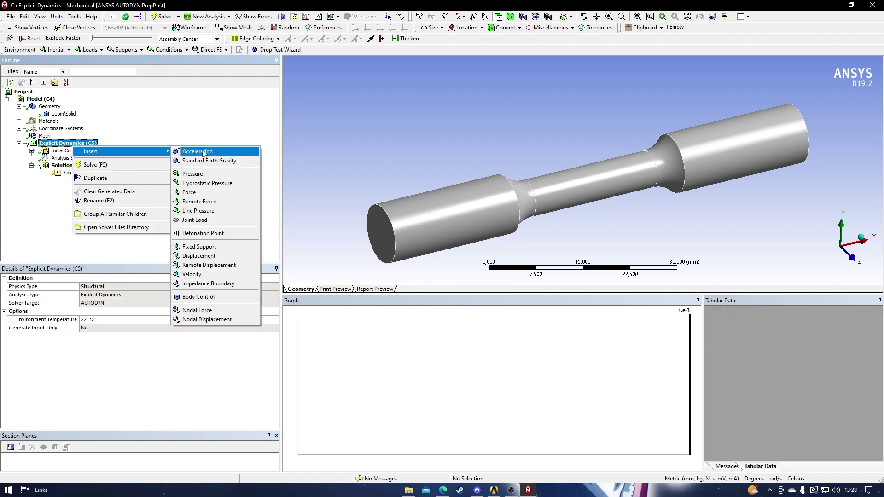
click(199, 256)
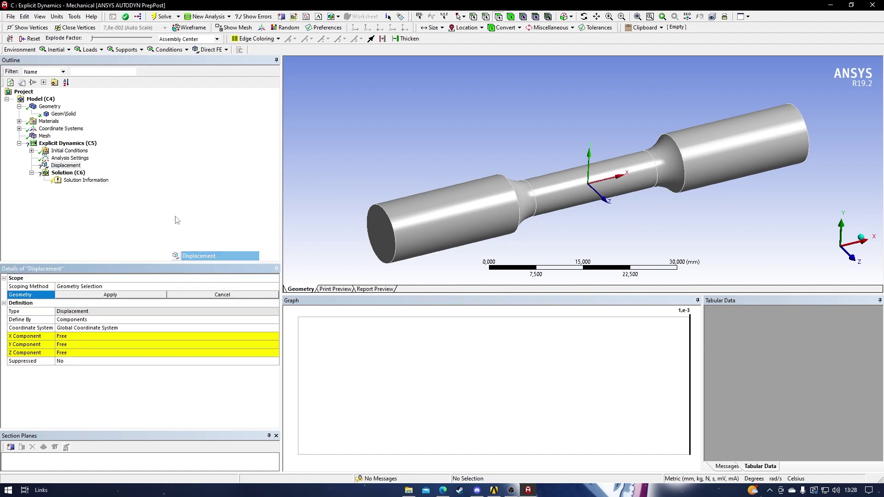
right_click(80, 146)
mouse_move(106, 148)
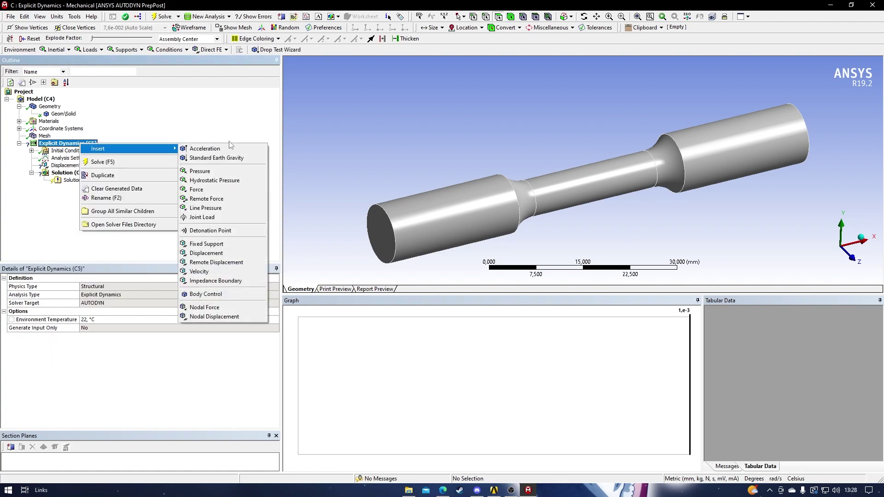
click(223, 254)
right_click(76, 174)
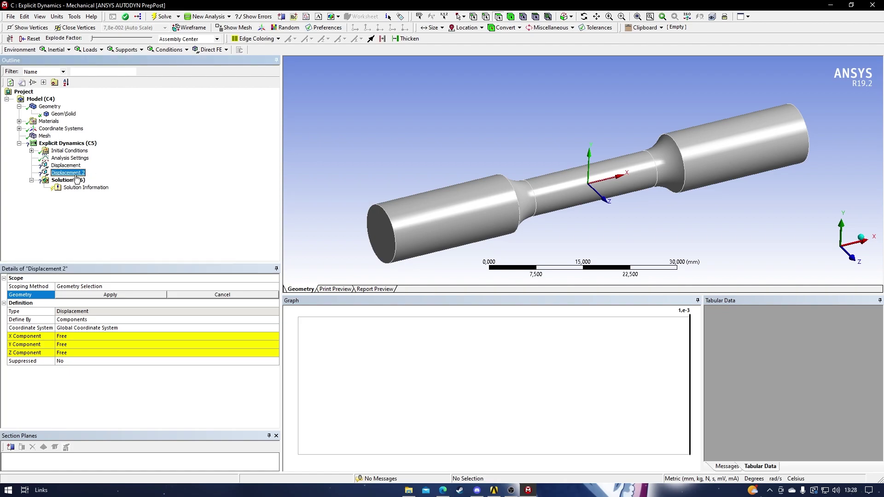
click(96, 238)
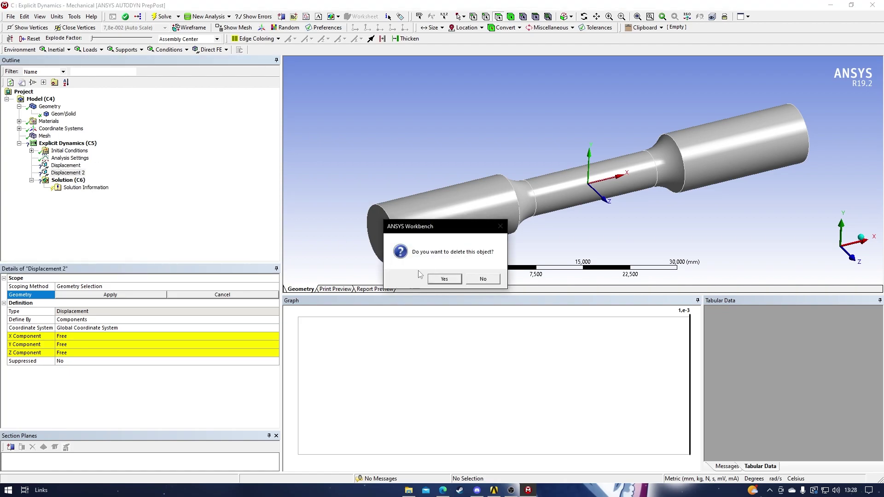
click(443, 278)
Step: Add a Fixed Support to the Explicit Dynamics analysis
right_click(81, 144)
mouse_move(120, 151)
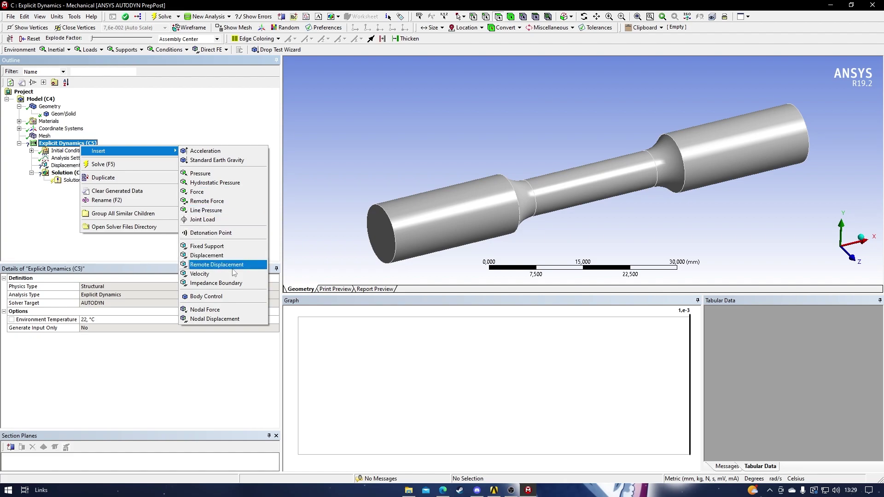
click(226, 246)
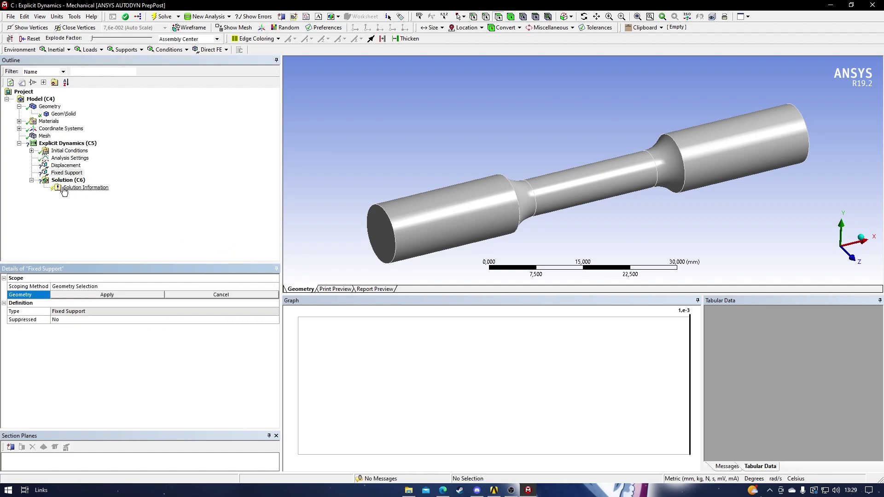
Step: Examine the specimen's two thick cylindrical grip faces and its narrow middle section as candidate faces for the boundary conditions
scroll(316, 172, up, 2)
scroll(316, 172, up, 2)
middle_drag(387, 179, 562, 153)
click(694, 129)
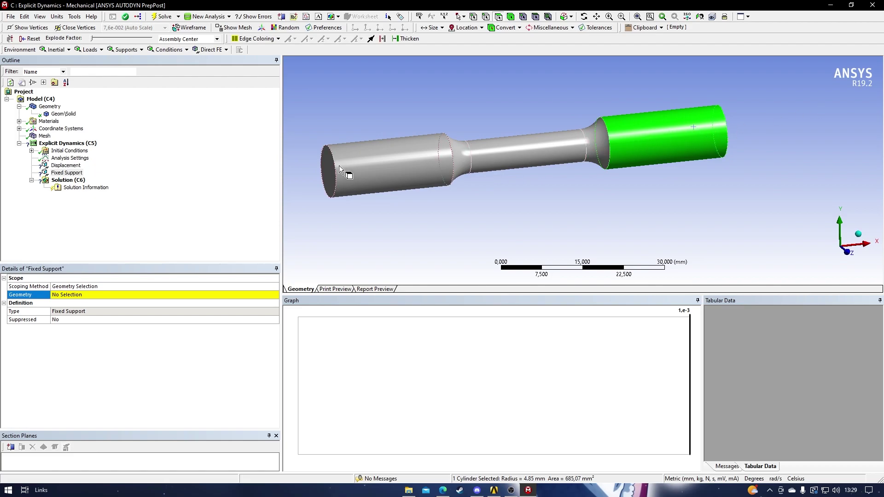
click(358, 164)
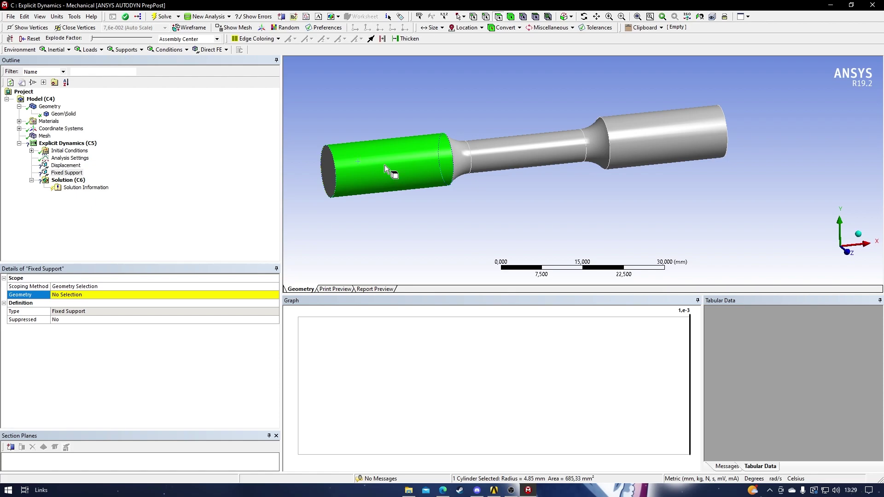
middle_drag(341, 159, 493, 144)
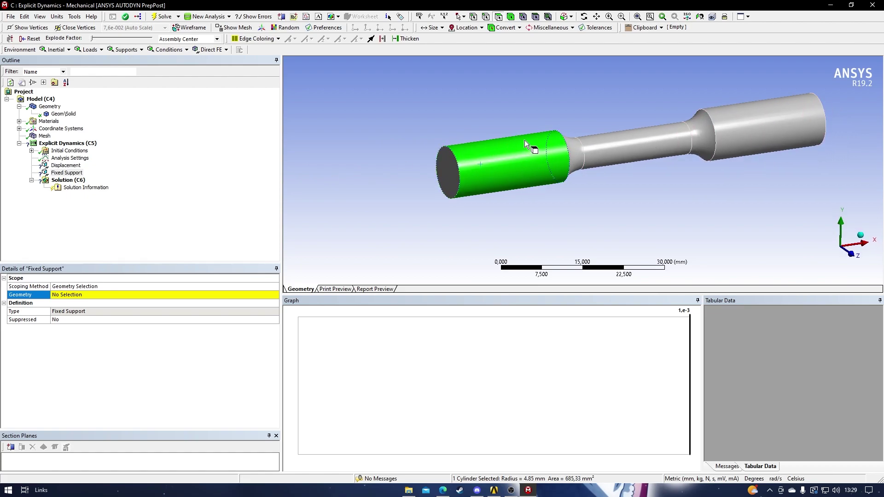
click(636, 144)
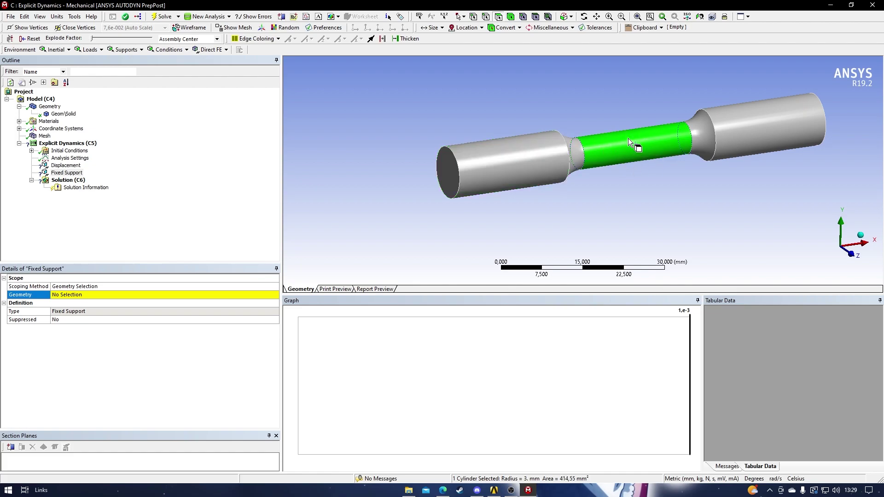
click(634, 160)
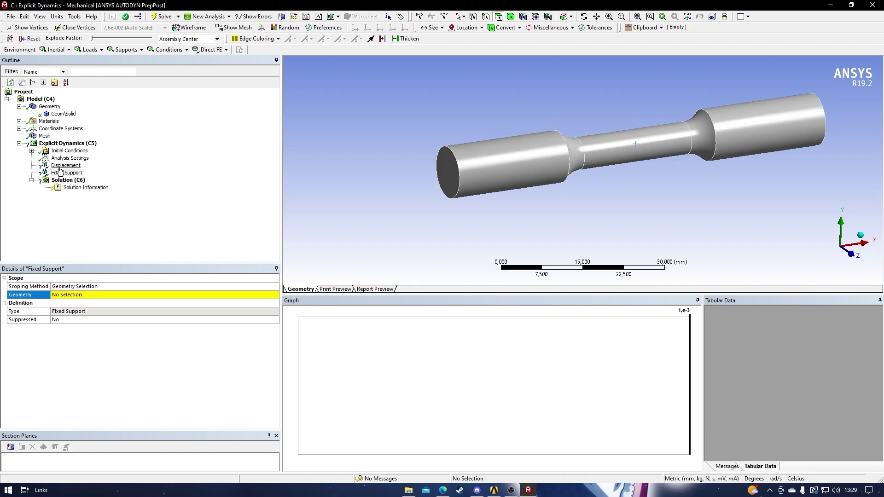
ctrl+middle_drag(444, 132, 392, 154)
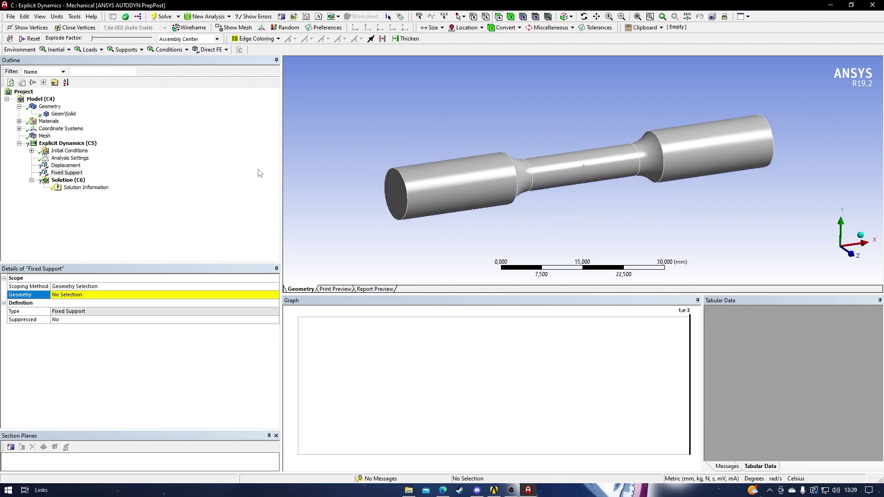
Step: Review the details of the Displacement and Fixed Support conditions, and highlight both cylindrical grip faces together on the specimen
click(66, 166)
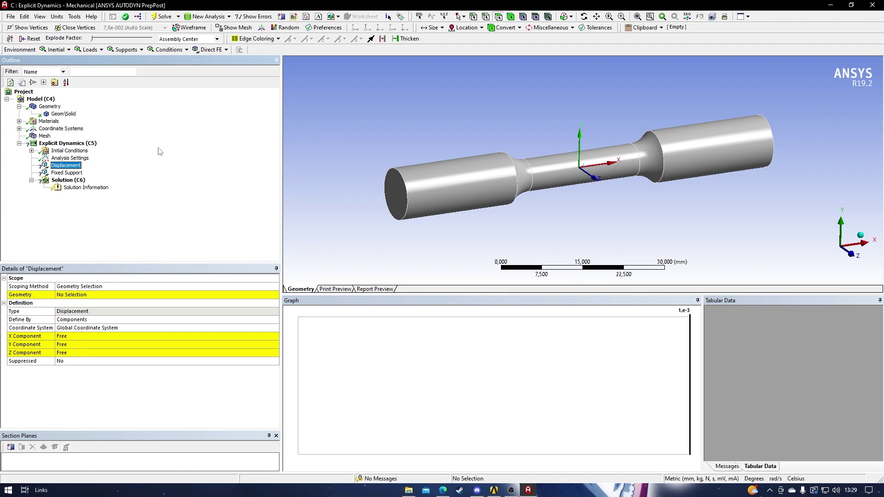
click(70, 174)
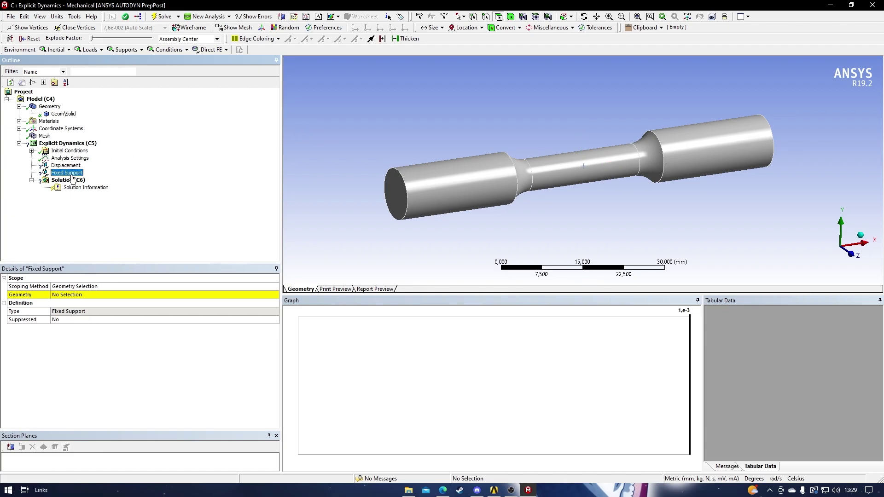
click(464, 167)
ctrl+click(690, 133)
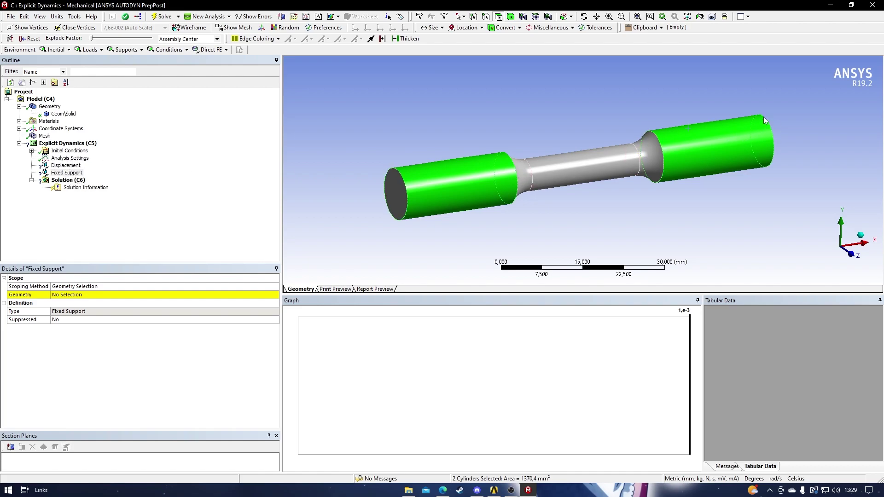
click(534, 129)
Step: Inspect each grip face individually and the narrow cylinder between them from several angles to compare the fixed, pulled and stretched regions
click(433, 175)
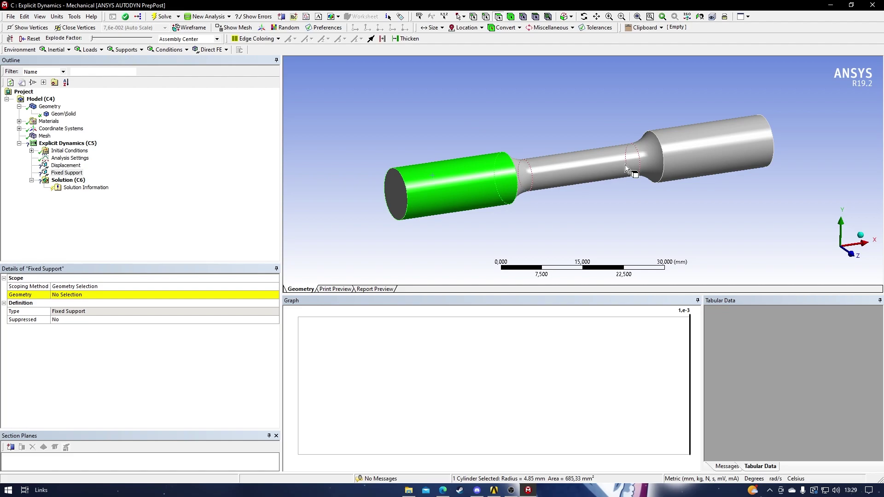
click(713, 138)
middle_drag(728, 139, 763, 142)
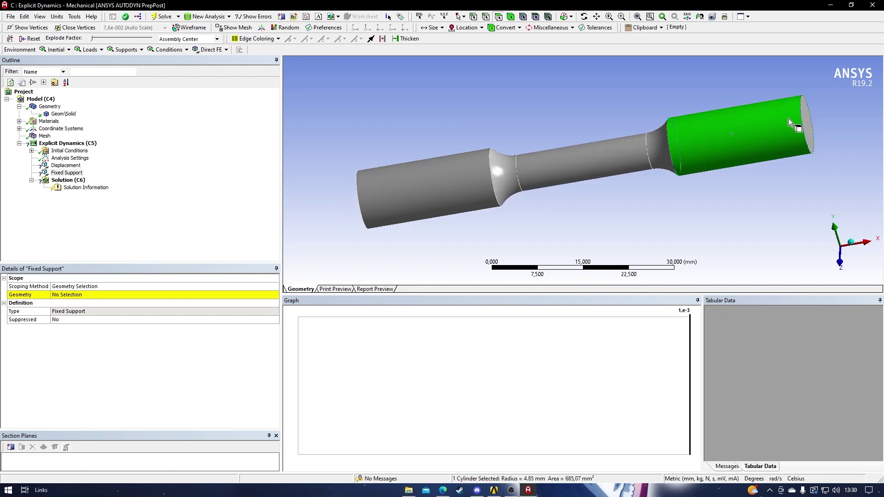
click(582, 134)
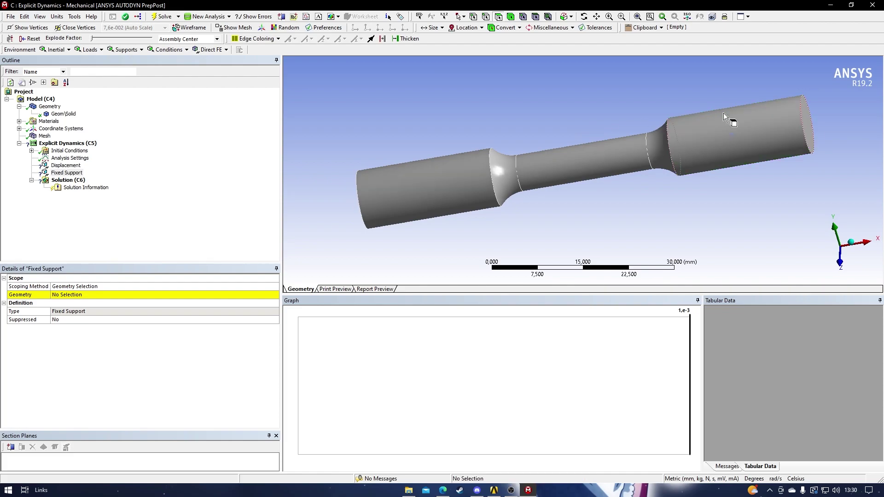
click(755, 135)
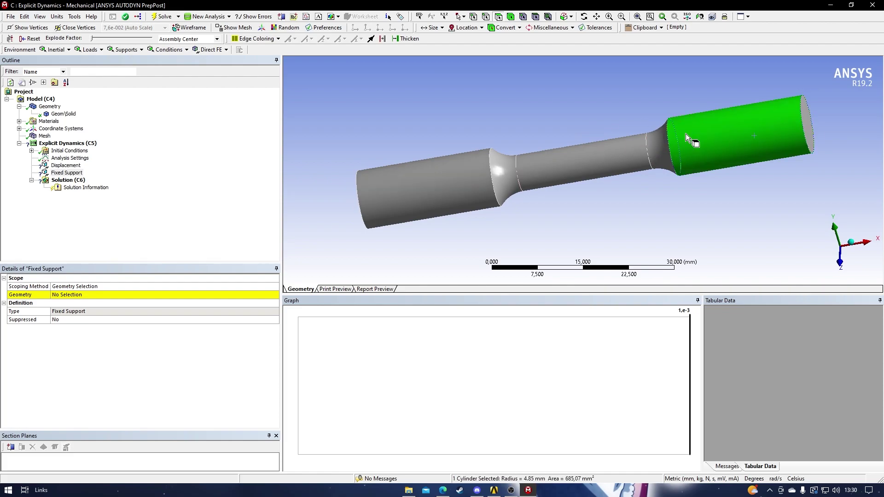
click(398, 181)
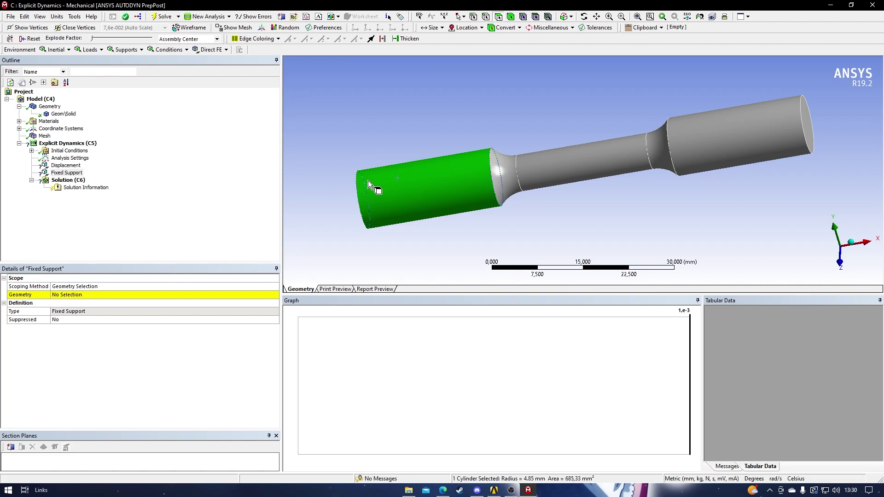
middle_drag(369, 180, 502, 173)
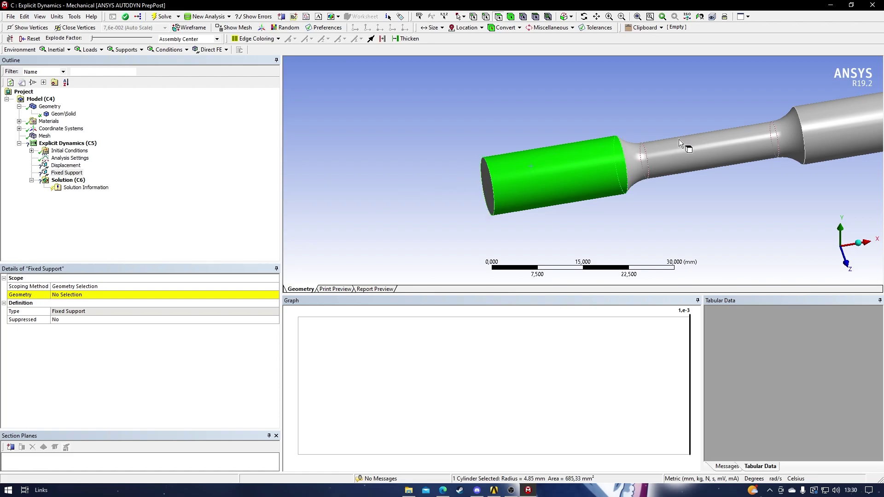
click(698, 146)
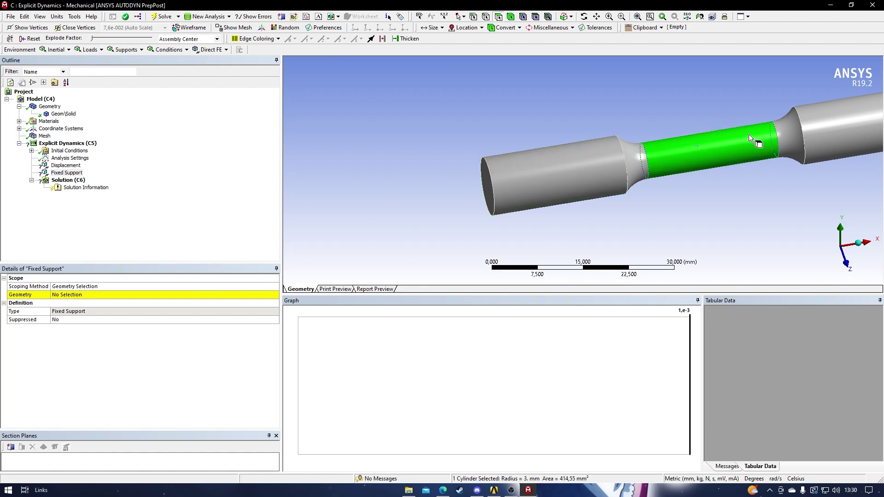
middle_drag(714, 161, 630, 172)
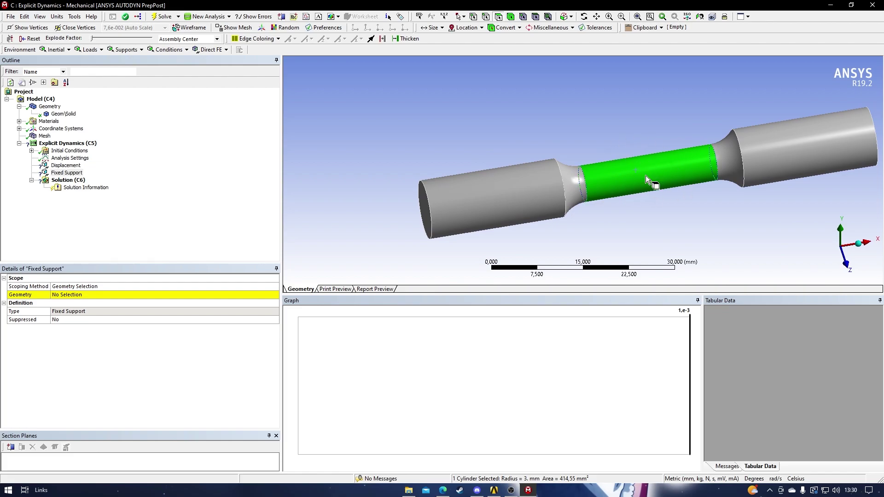
scroll(473, 143, down, 1)
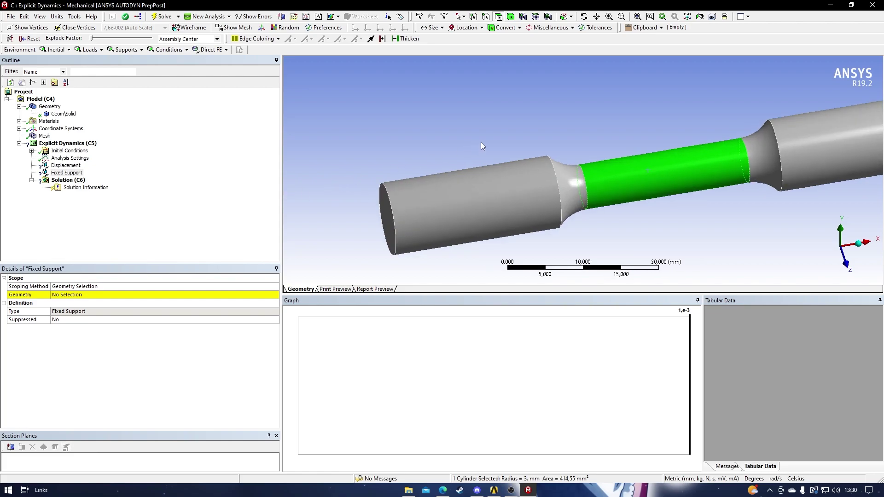
click(556, 132)
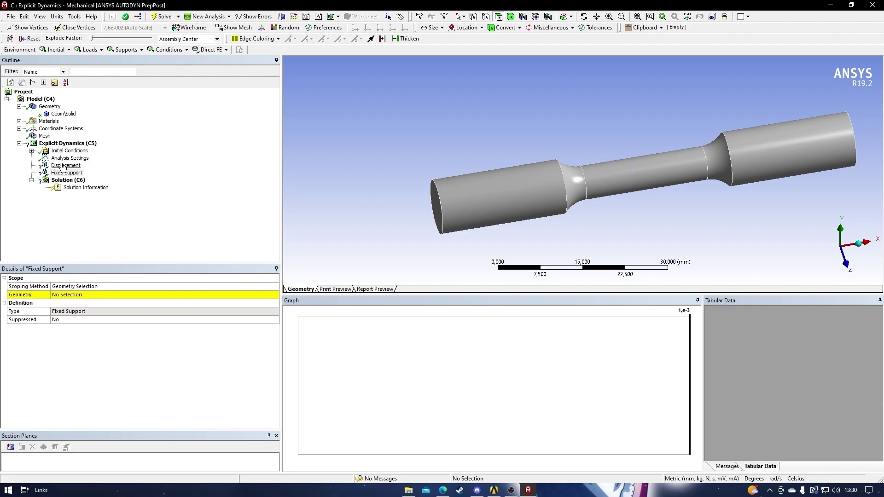
right_click(61, 144)
mouse_move(104, 149)
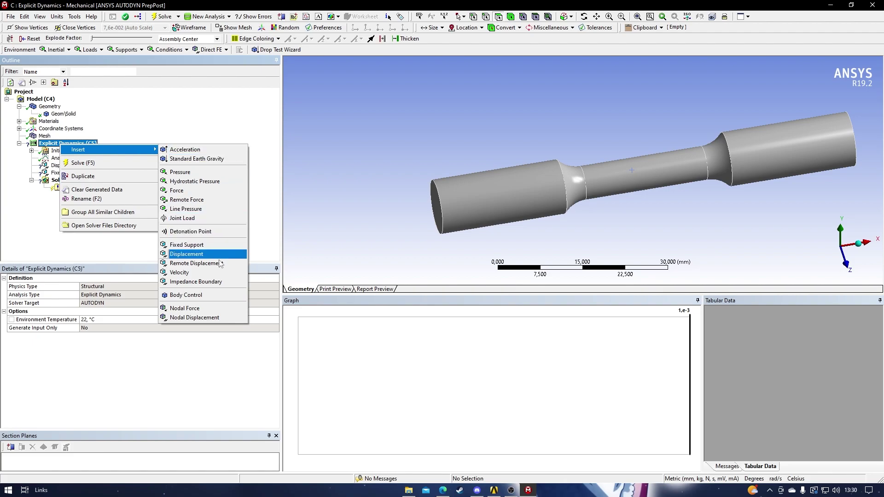
click(212, 121)
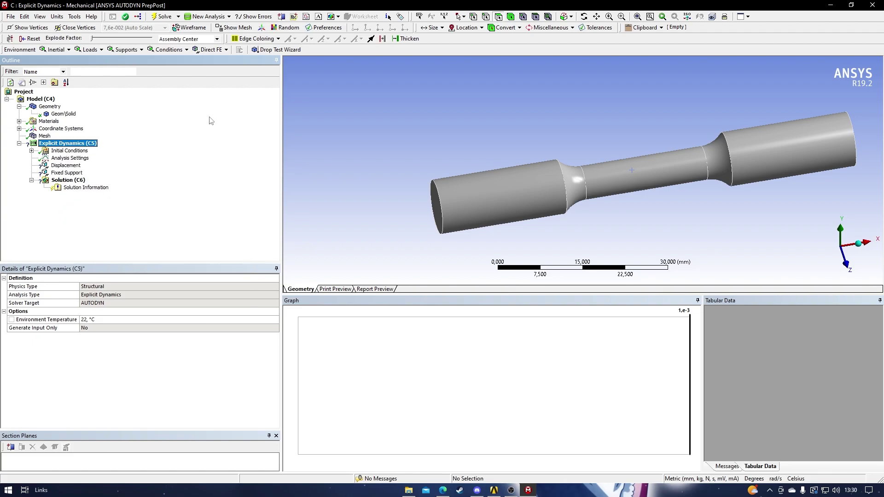
Step: Scope the Fixed Support to the cylindrical face and flat end face of the grip at the specimen's positive X end
click(69, 173)
scroll(414, 132, up, 2)
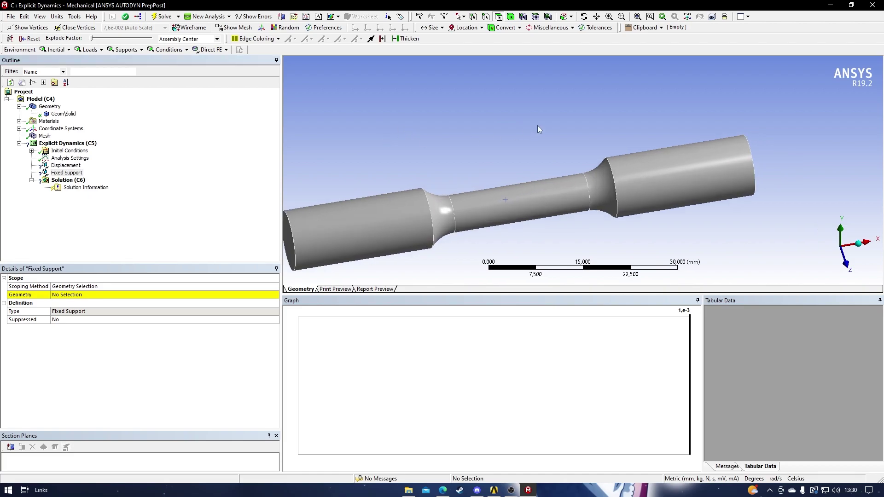
scroll(468, 165, down, 3)
middle_drag(522, 132, 423, 137)
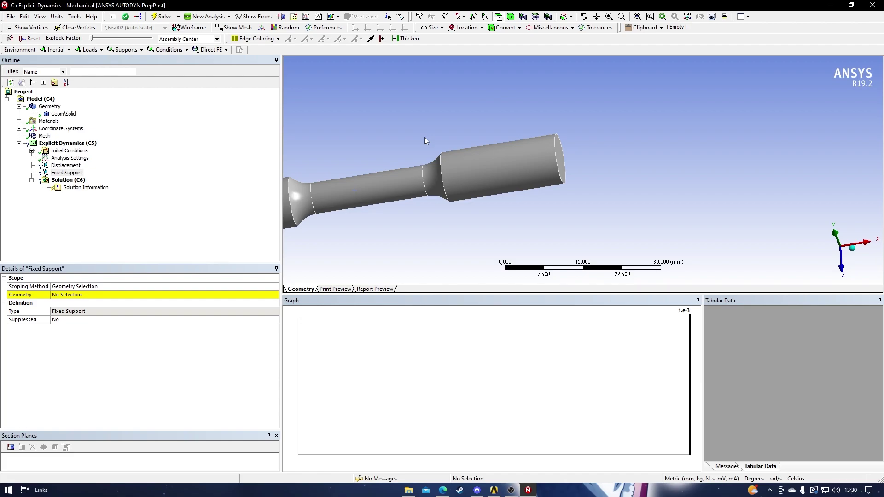
middle_drag(324, 176, 504, 191)
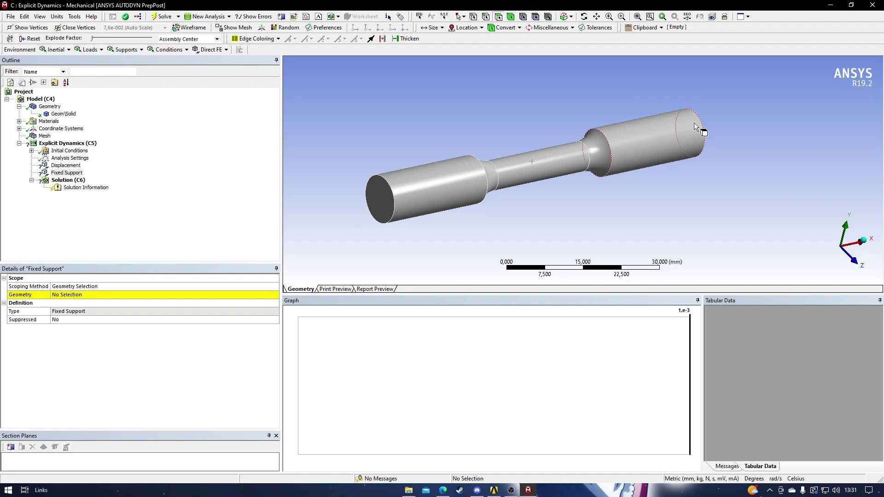
click(67, 295)
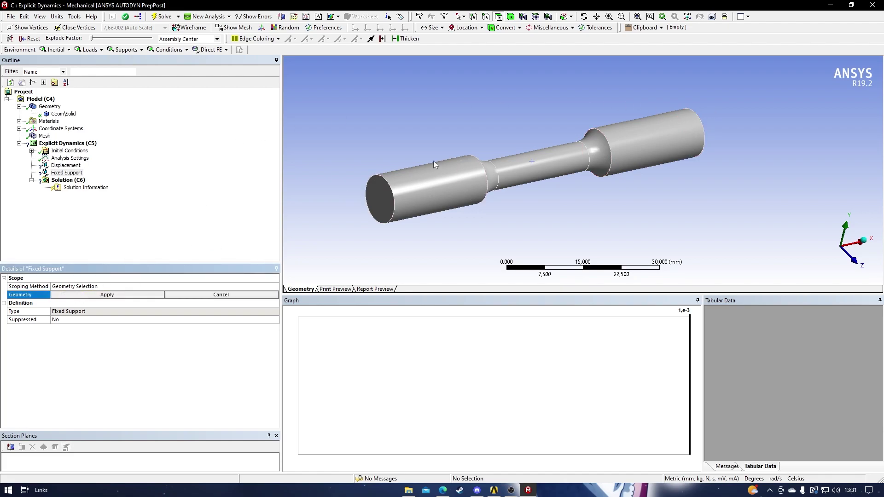
middle_drag(549, 102, 529, 116)
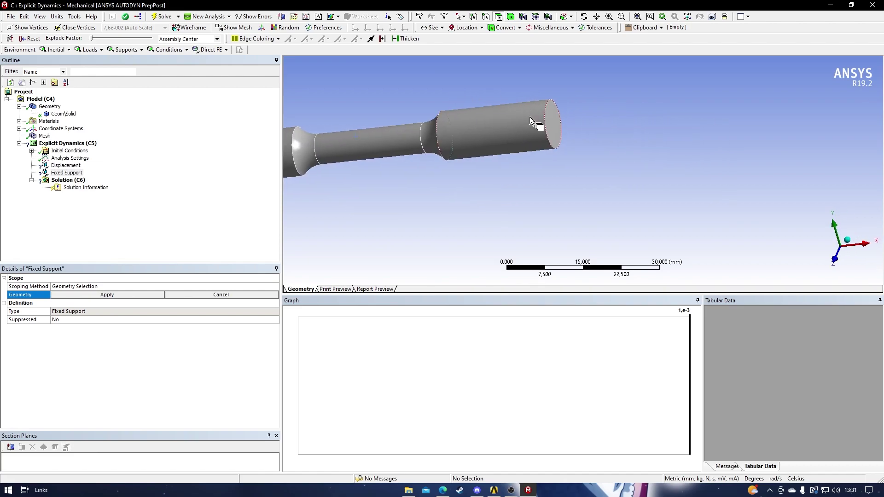
click(530, 117)
ctrl+click(554, 125)
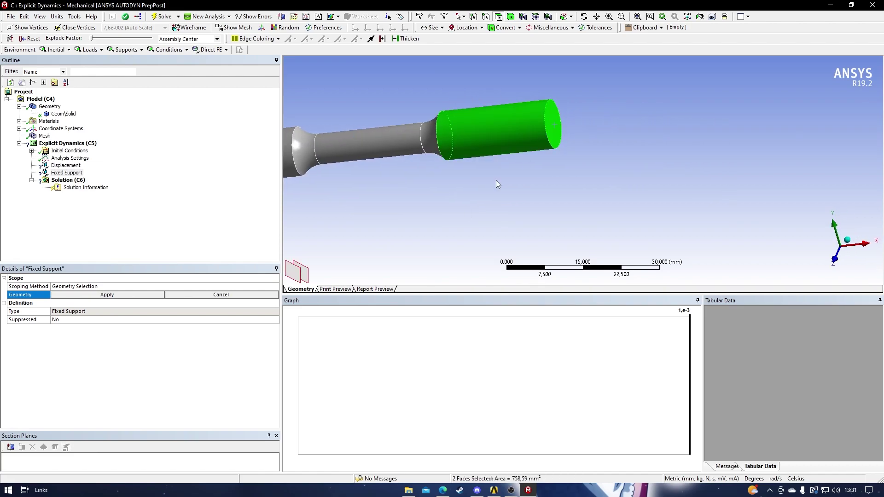
click(108, 295)
Step: Scope the Displacement to the cylindrical face and flat end face of the grip at the negative X end
middle_drag(402, 190, 499, 179)
middle_drag(368, 187, 488, 170)
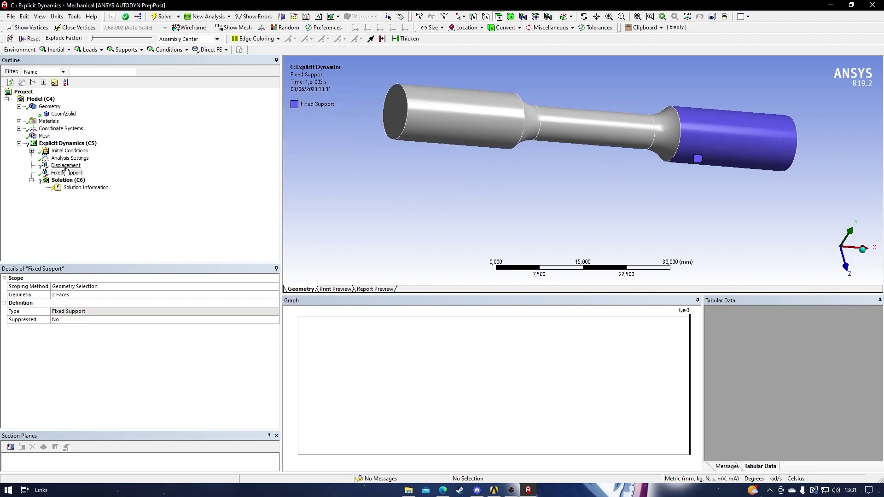
click(65, 165)
scroll(365, 129, down, 2)
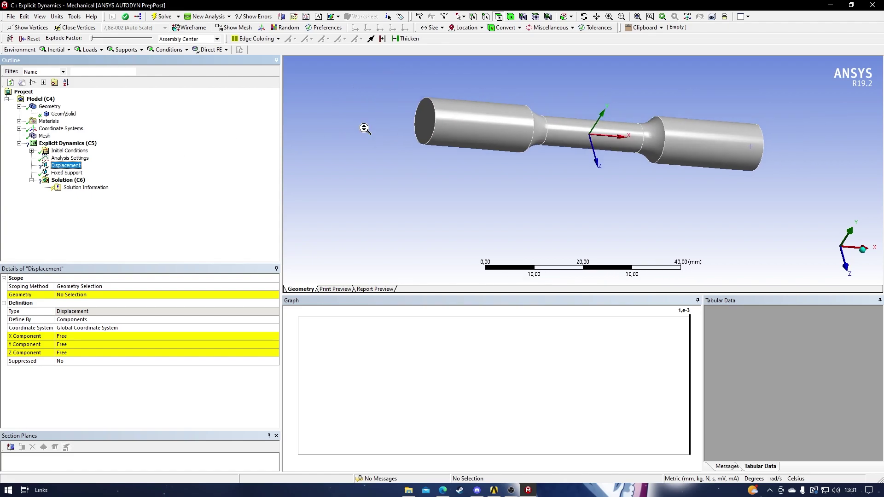
middle_drag(365, 129, 394, 148)
click(476, 143)
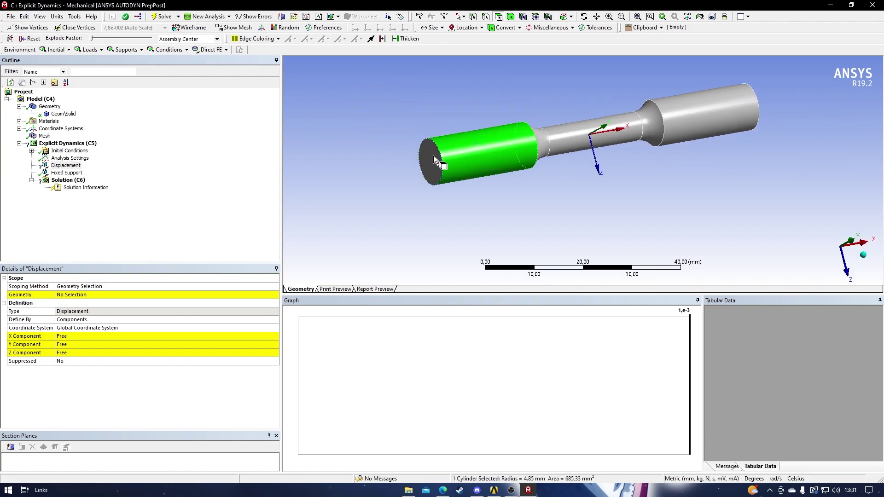
ctrl+click(426, 157)
click(93, 298)
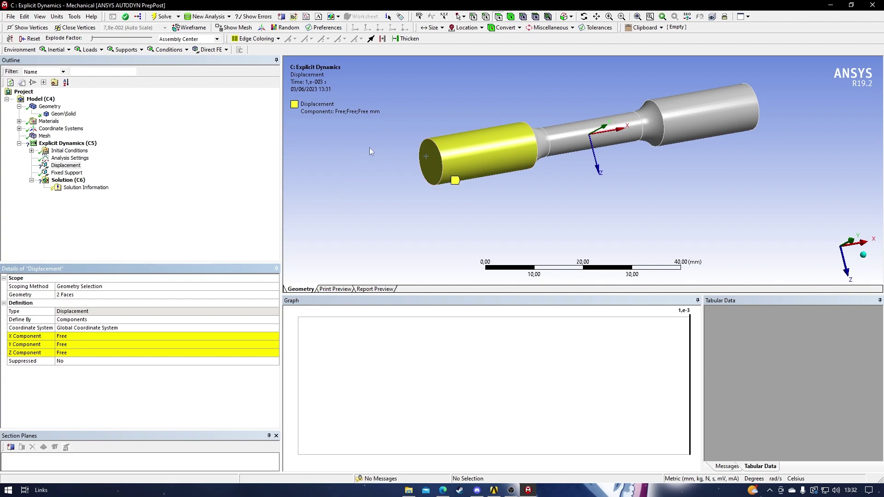
Step: Set the Displacement's X Component to -20 mm, pulling the grip away from the fixed end
middle_drag(369, 150, 362, 175)
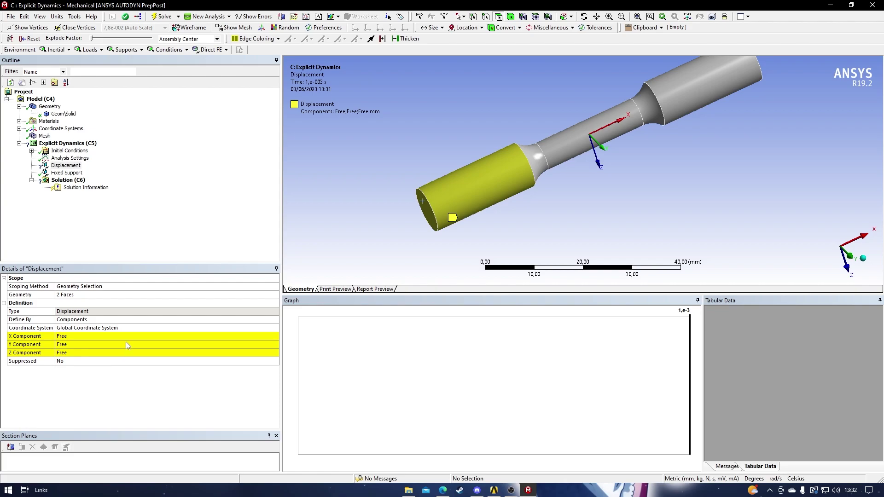
middle_drag(413, 225, 539, 222)
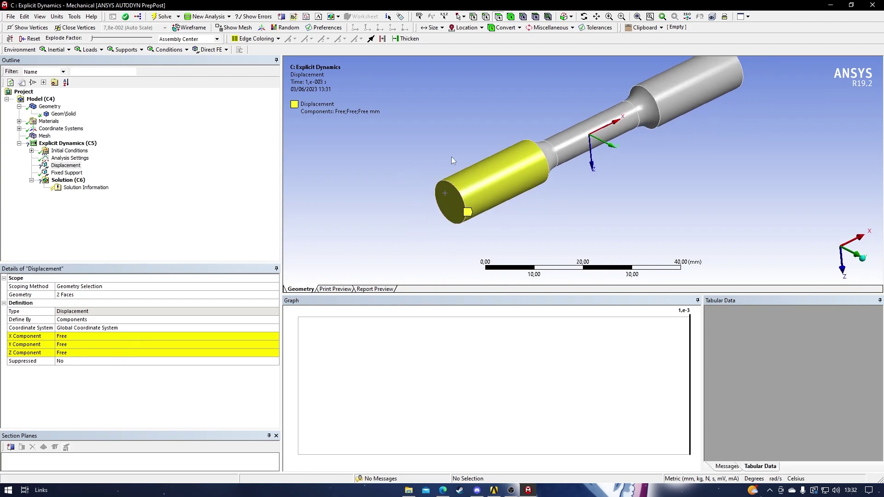
middle_drag(545, 226, 556, 211)
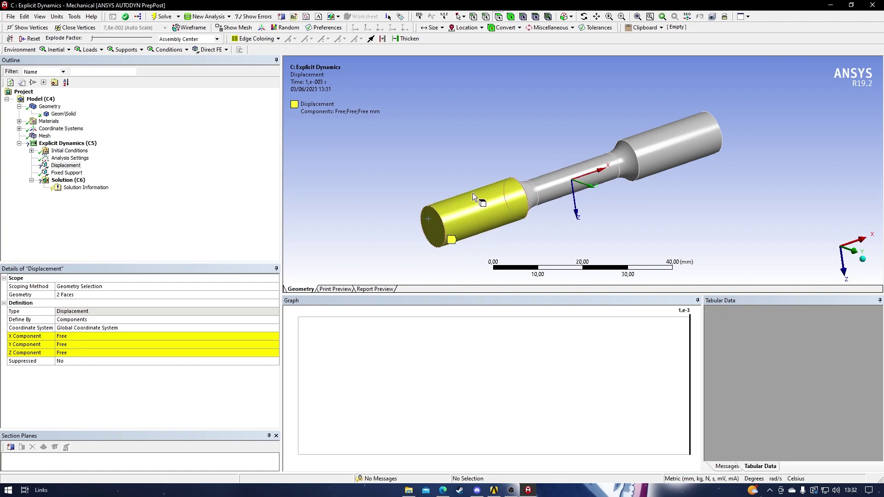
middle_drag(416, 230, 498, 227)
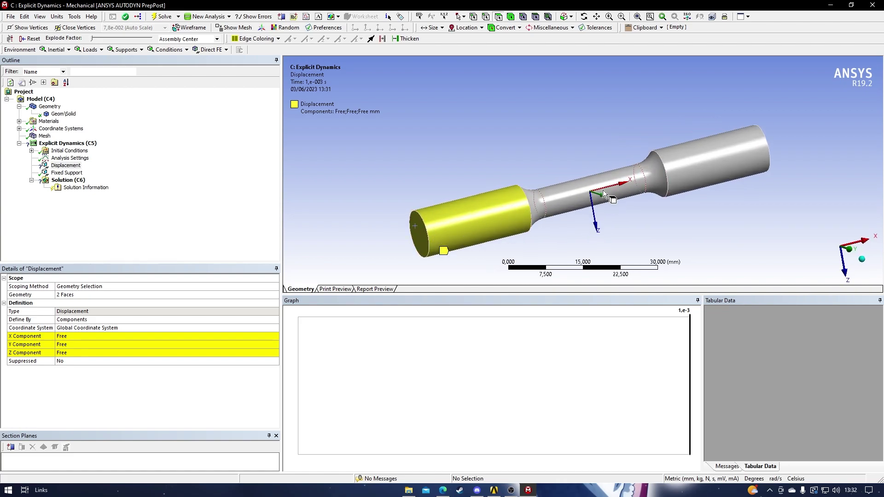
scroll(381, 244, up, 2)
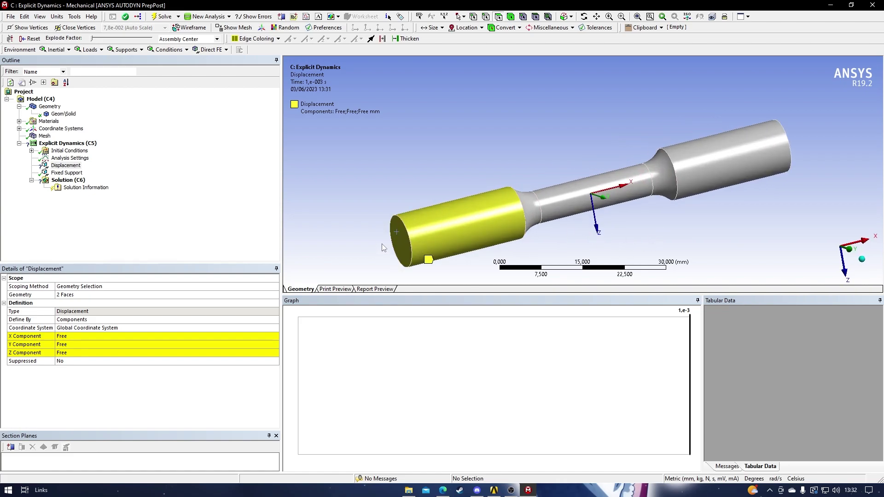
scroll(639, 151, down, 2)
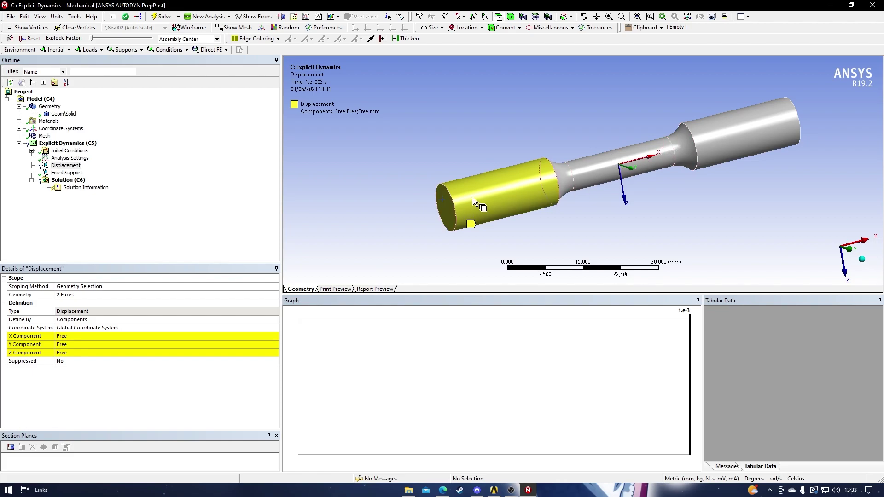
scroll(626, 155, up, 2)
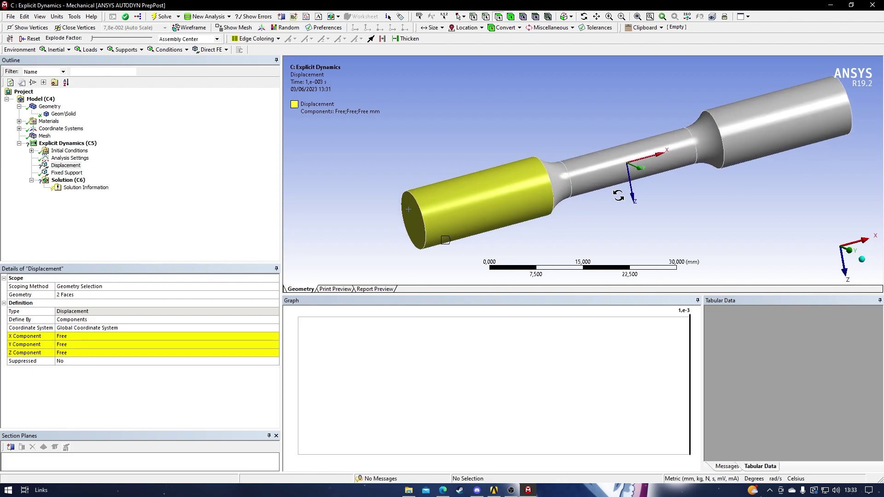
click(115, 336)
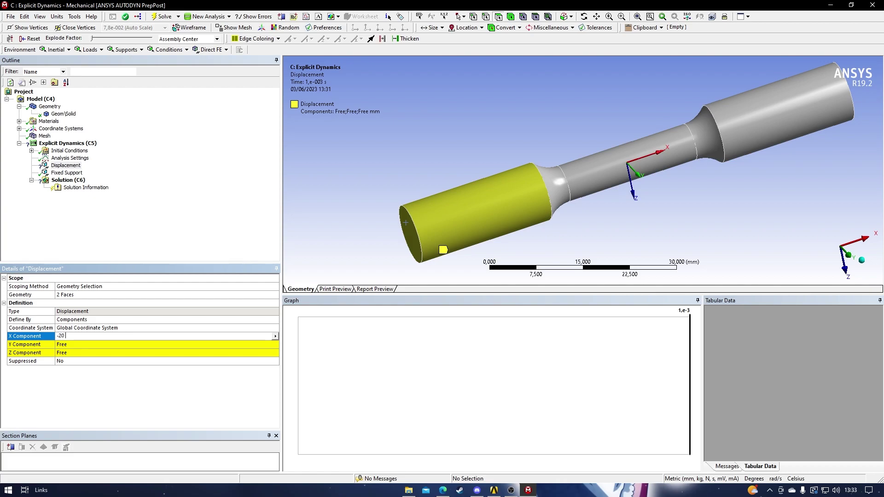
key(ctrl+a)
key(BackSpace)
text(-20)
key(Return)
Step: Check the direction of the X displacement on the pulled grip against the coordinate axes
scroll(458, 235, up, 3)
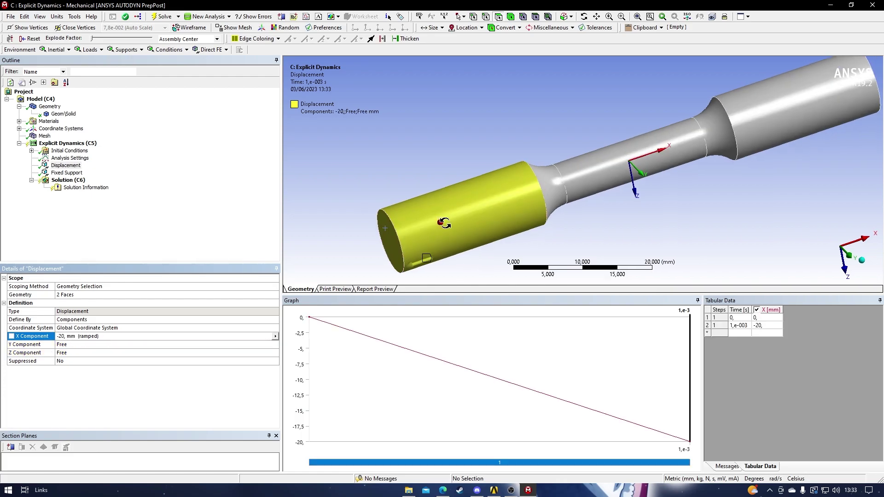
scroll(458, 235, down, 3)
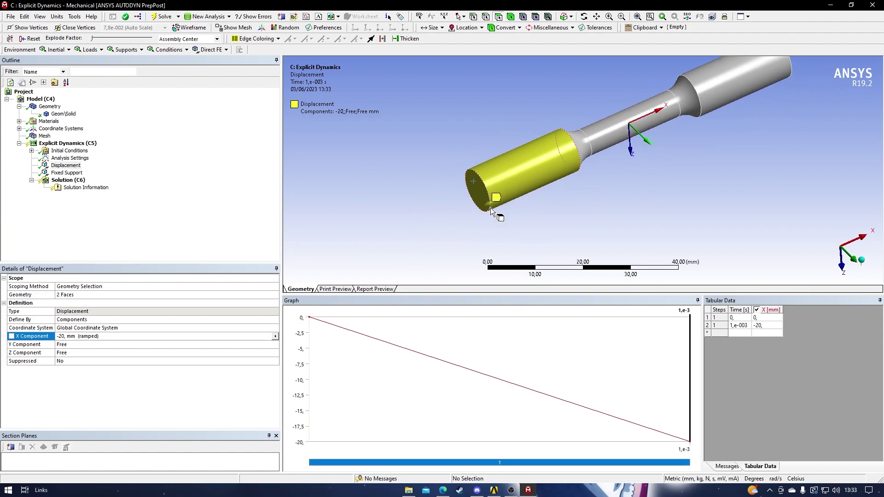
scroll(499, 212, up, 2)
scroll(515, 180, down, 2)
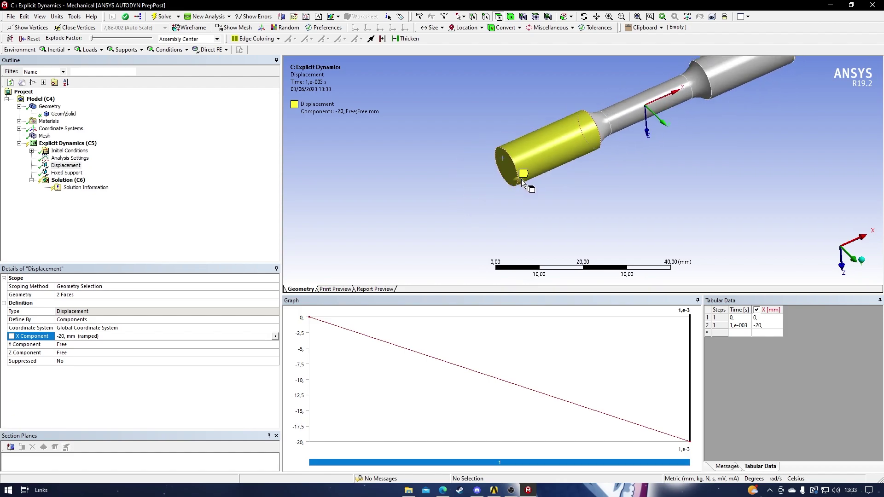
middle_drag(426, 226, 453, 241)
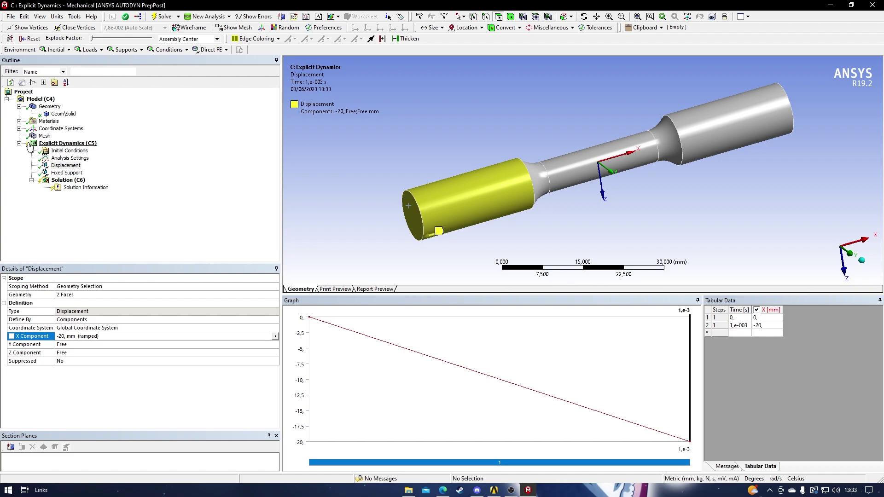
Step: Add Equivalent (von-Mises) strain and Equivalent (von-Mises) stress results to the solution
right_click(81, 181)
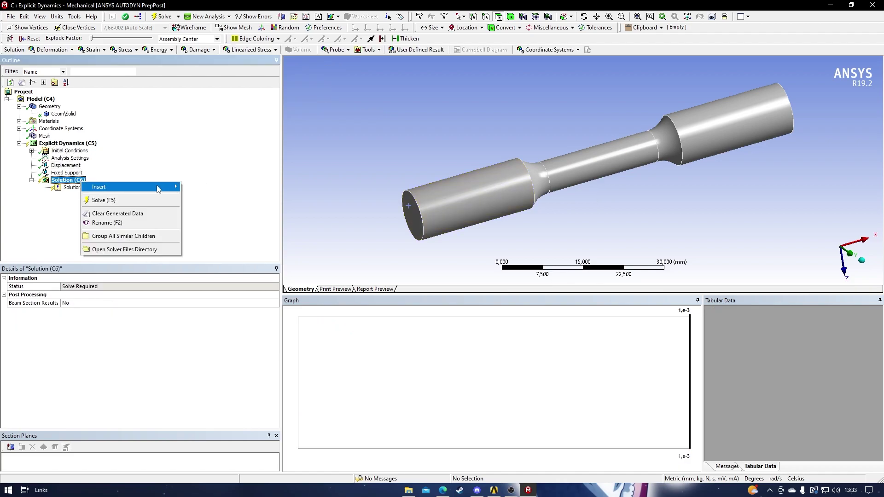
mouse_move(164, 190)
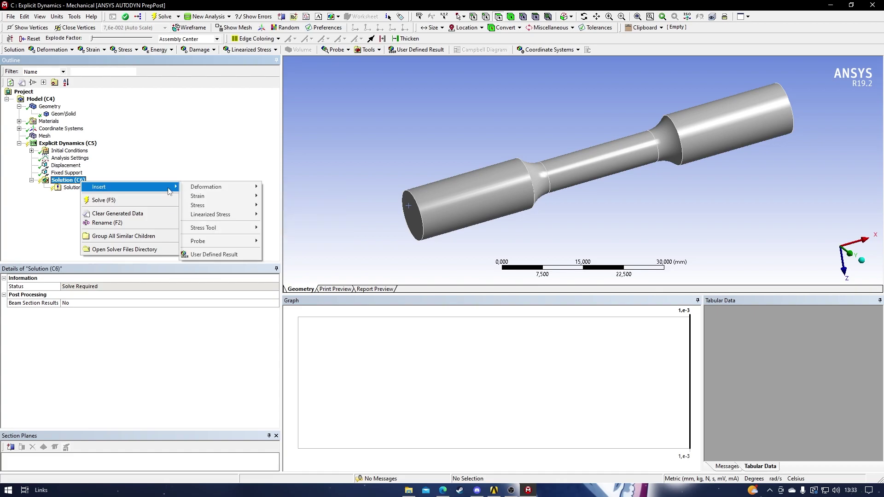
mouse_move(235, 196)
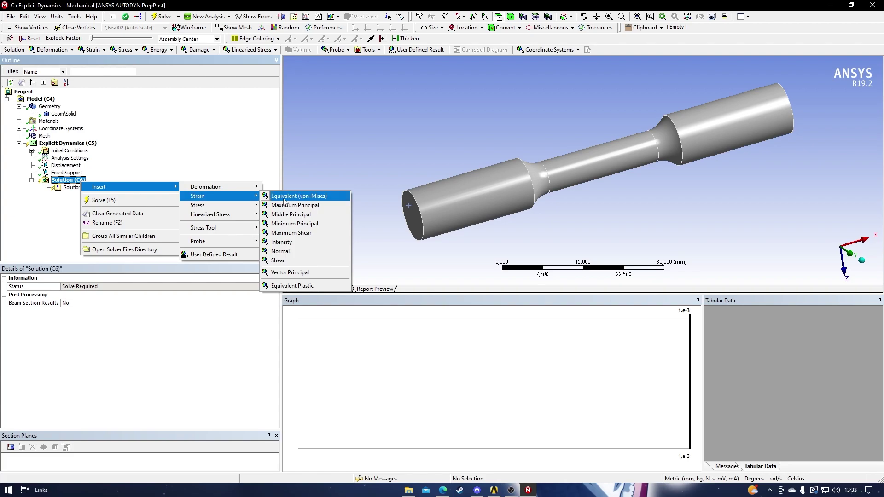
click(298, 196)
right_click(65, 182)
mouse_move(115, 187)
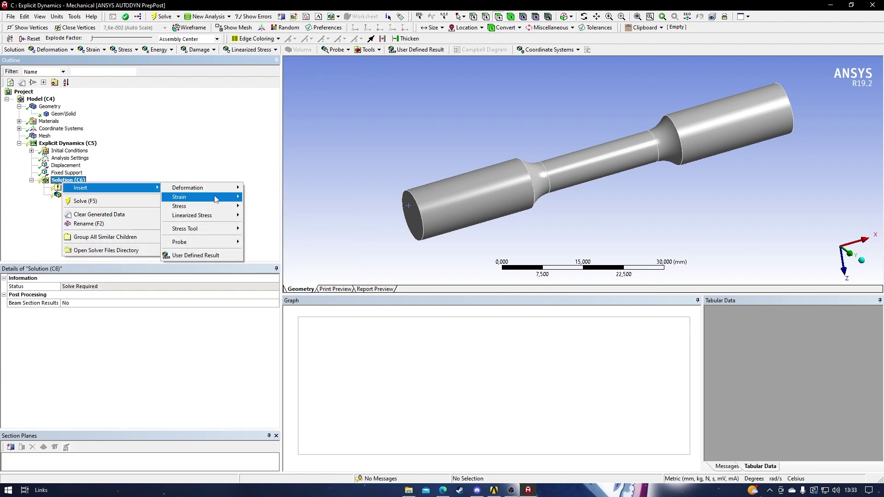
mouse_move(225, 207)
click(276, 196)
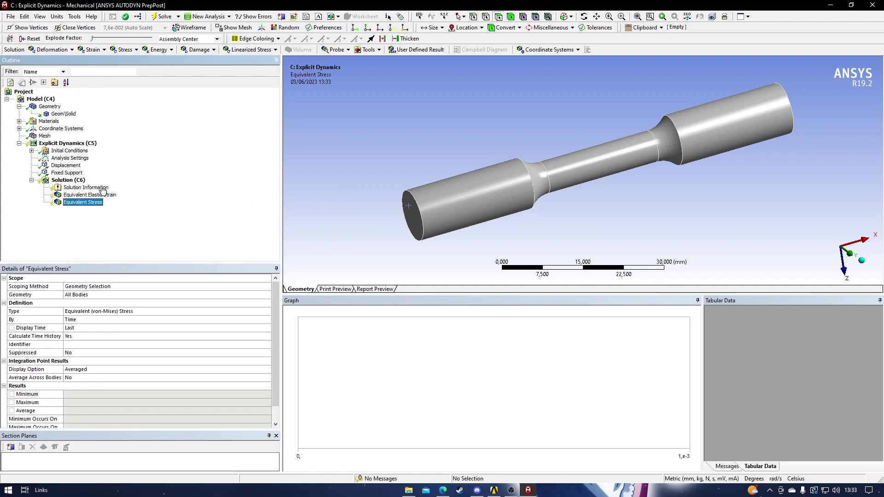
Step: Add a Total Deformation result to the solution
right_click(71, 181)
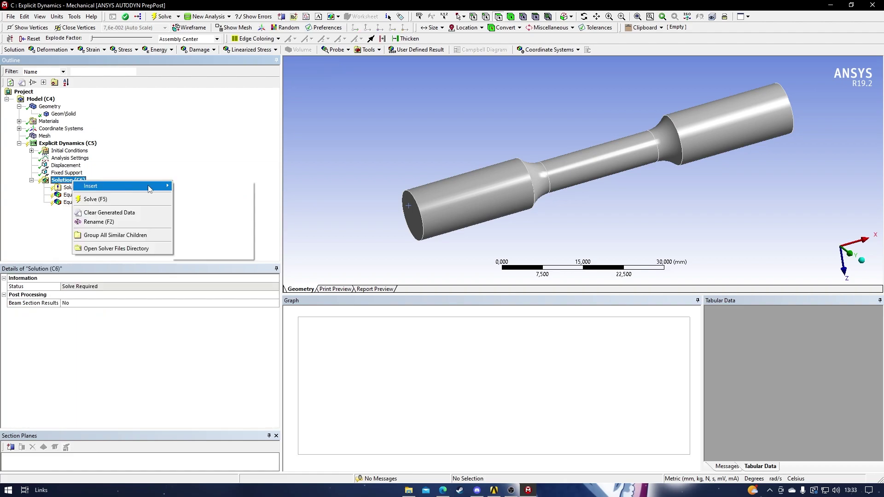
mouse_move(99, 187)
mouse_move(207, 186)
click(276, 187)
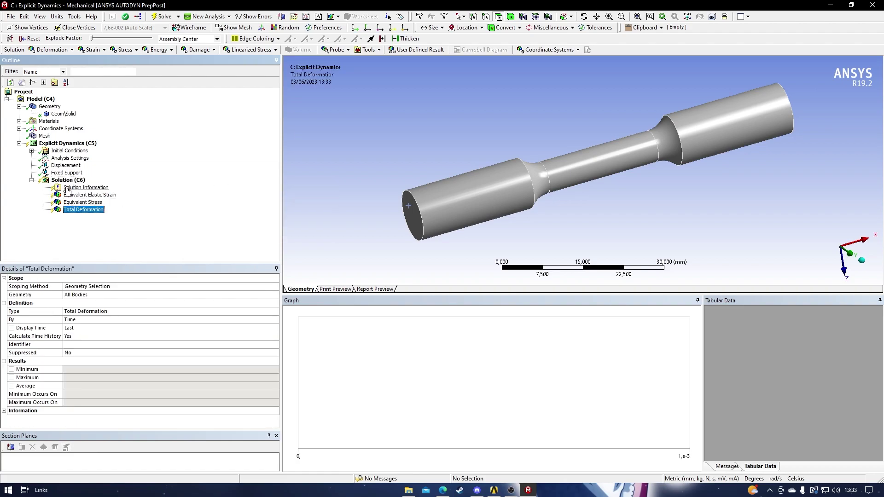
click(67, 173)
right_click(66, 182)
mouse_move(110, 187)
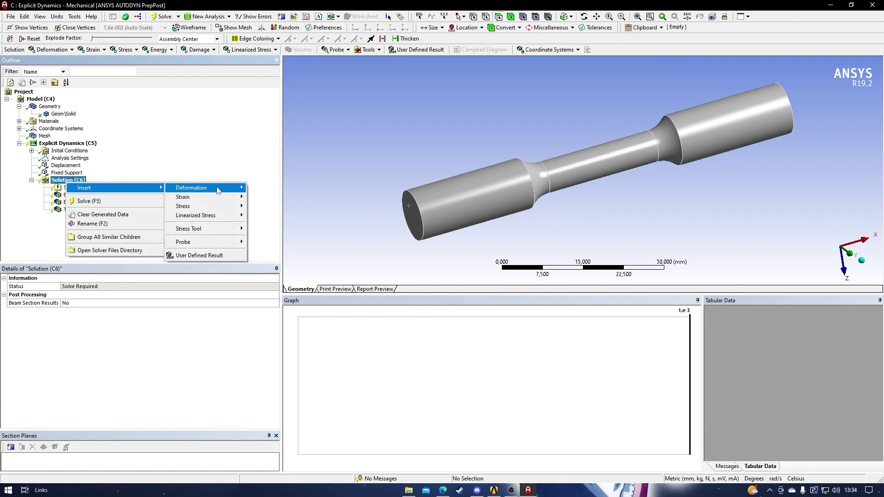
click(28, 234)
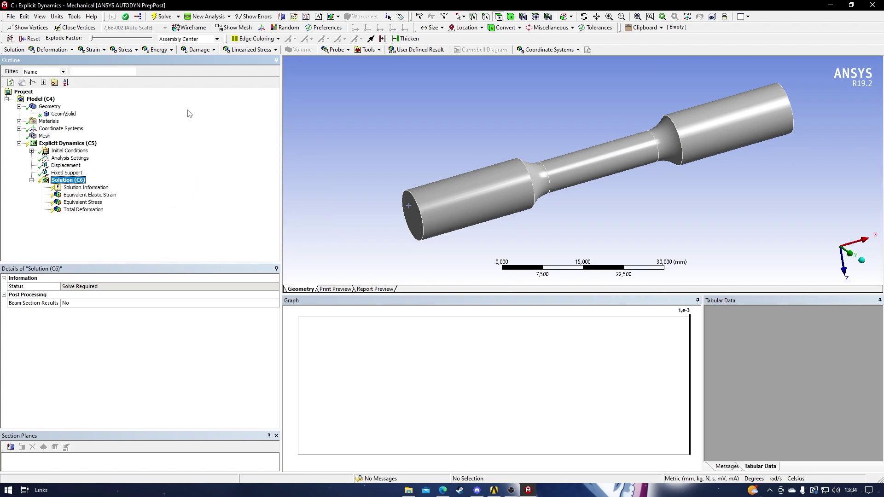
Step: Solve the Explicit Dynamics analysis with the strain, stress and deformation results requested
scroll(520, 189, up, 2)
scroll(521, 189, down, 1)
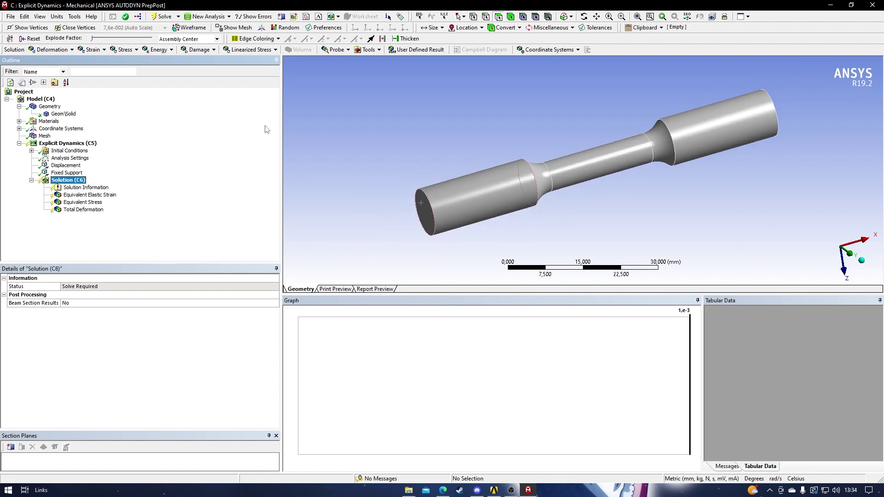
key(super)
key(Escape)
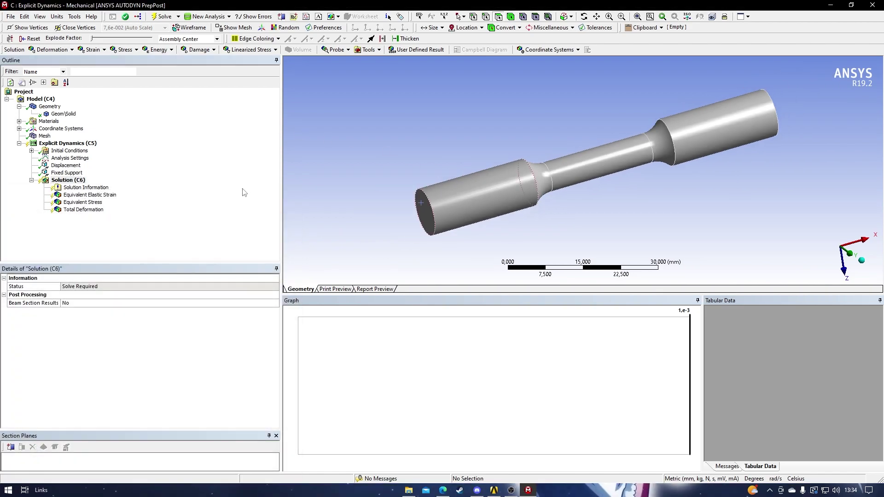
click(163, 16)
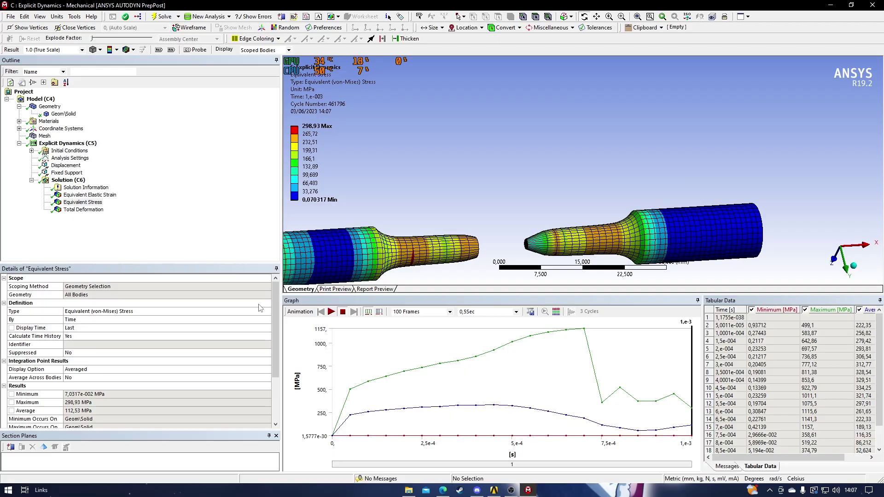
Step: Examine the equivalent stress contours on both halves of the broken specimen and play the stress animation
drag(405, 205, 509, 253)
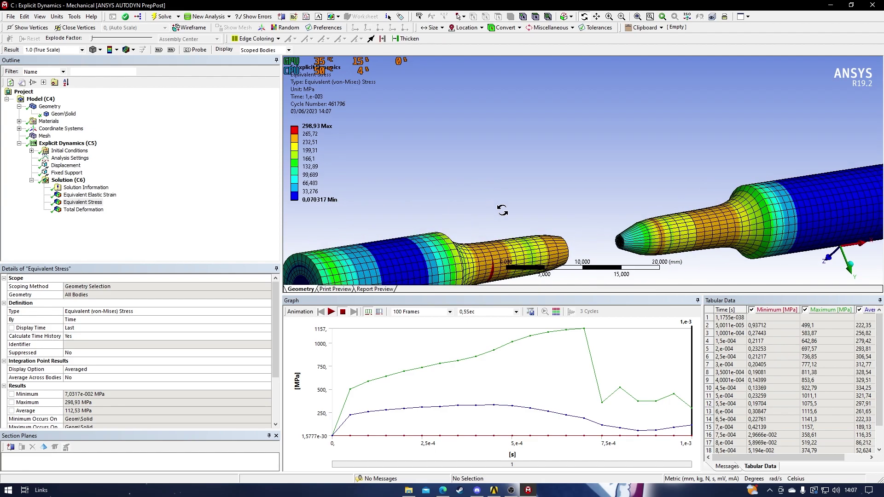
scroll(503, 151, up, 3)
scroll(503, 151, down, 2)
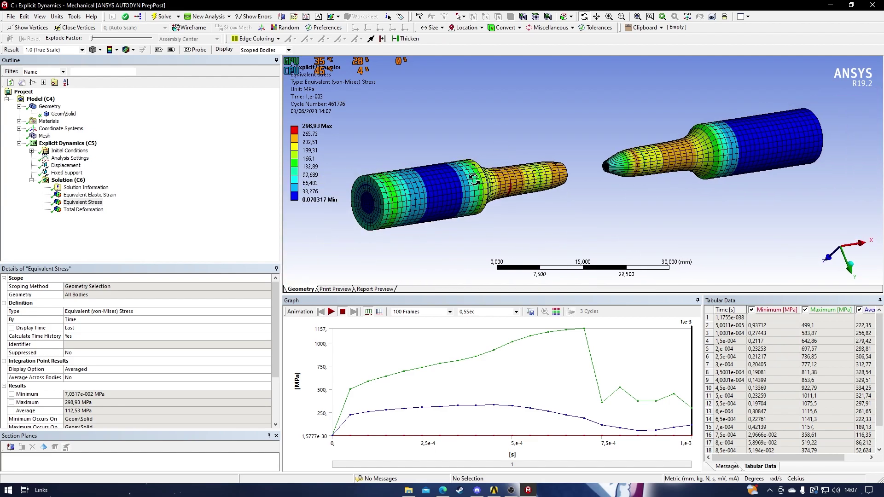
click(331, 312)
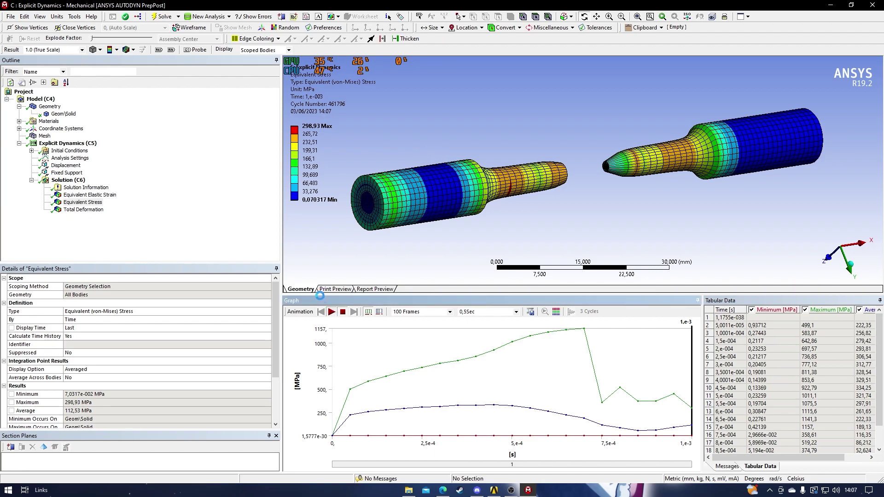
Step: Compare the Equivalent Stress result with the Total Deformation result, ending on the stress contours
click(89, 201)
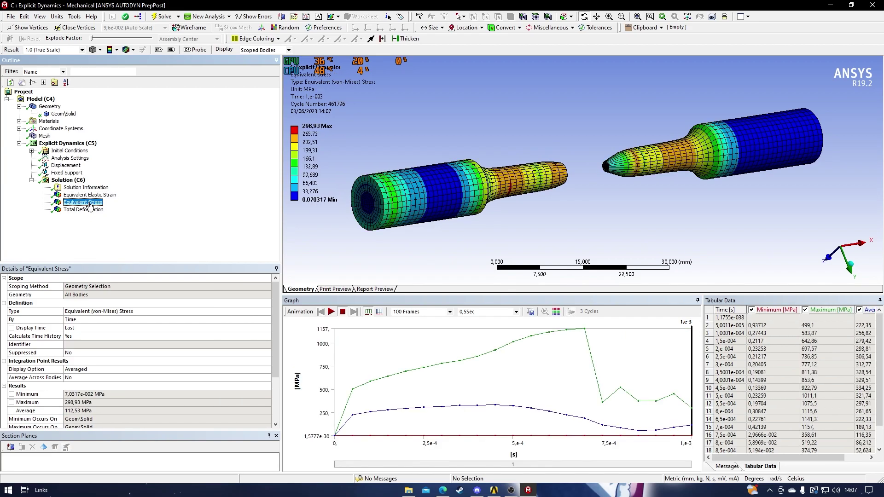
click(92, 210)
click(93, 203)
click(93, 207)
click(94, 203)
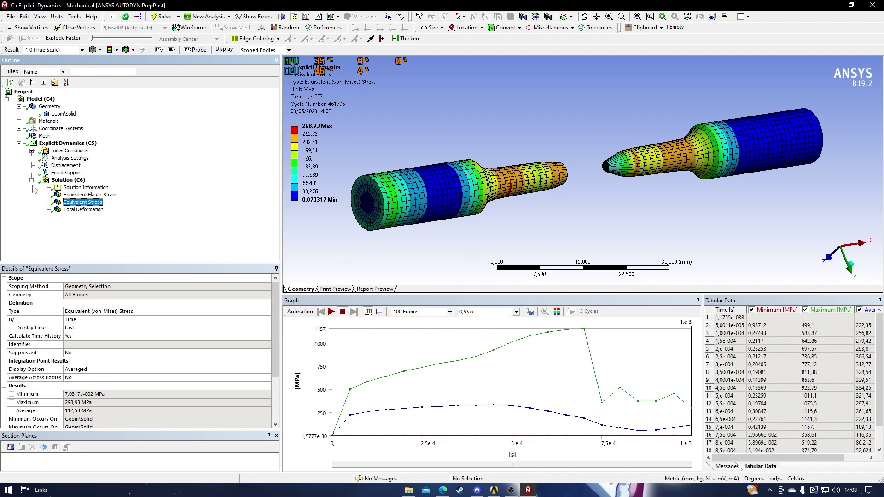
click(278, 297)
mouse_move(278, 297)
mouse_down()
mouse_move(278, 331)
mouse_move(278, 297)
mouse_up()
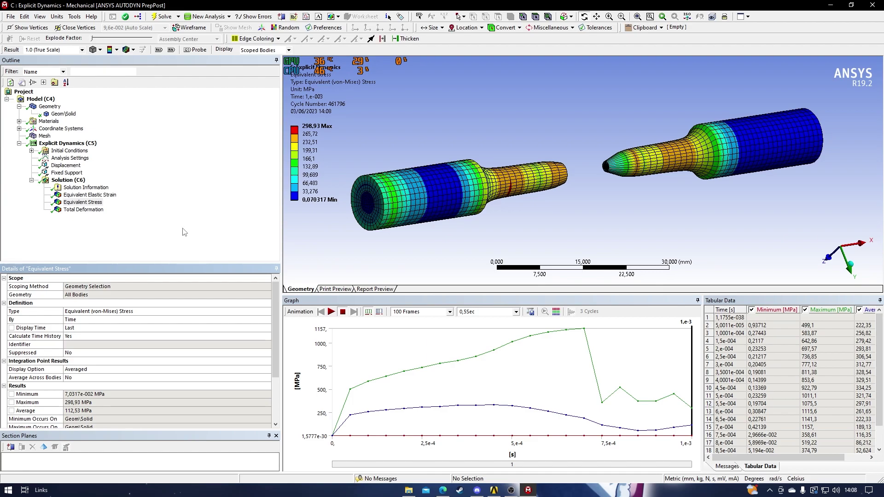
Step: Review the Equivalent Elastic Strain and Total Deformation contours of the broken specimen, and return to Equivalent Stress
scroll(275, 306, down, 1)
scroll(275, 306, up, 1)
mouse_move(350, 203)
mouse_down()
mouse_move(358, 197)
mouse_move(349, 198)
mouse_up()
click(92, 194)
click(87, 203)
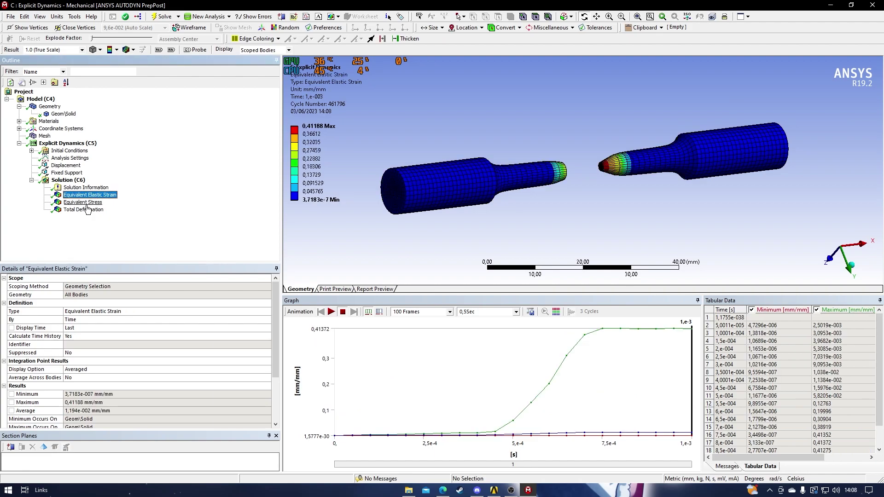
click(88, 210)
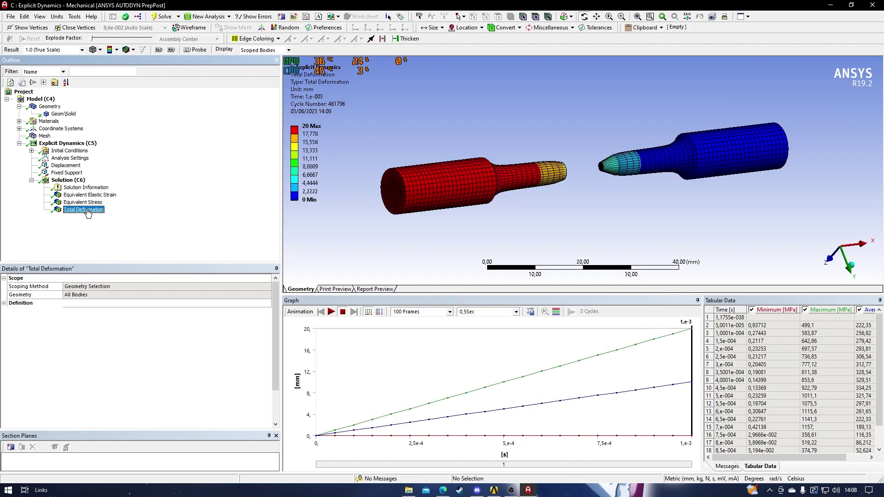
click(86, 203)
drag(352, 192, 353, 194)
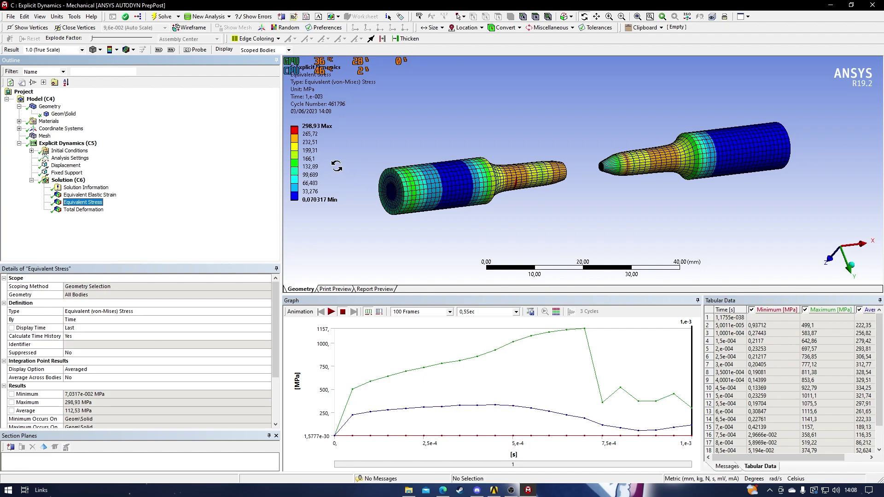
Step: Examine the equivalent stress distribution around the fracture faces, necked gauge sections and grips of both specimen halves from several angles
click(324, 176)
drag(579, 130, 522, 157)
scroll(548, 164, up, 2)
ctrl+middle_drag(548, 164, 552, 163)
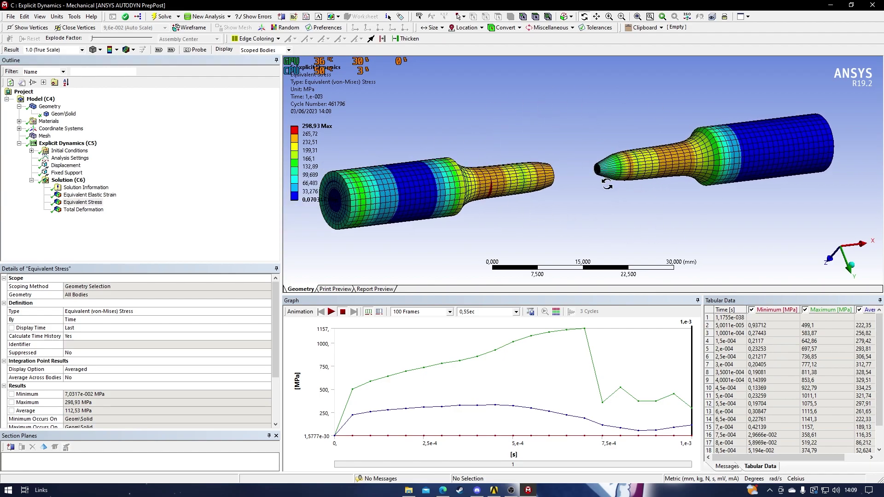
mouse_move(592, 191)
mouse_down()
mouse_move(581, 195)
mouse_move(587, 207)
mouse_up()
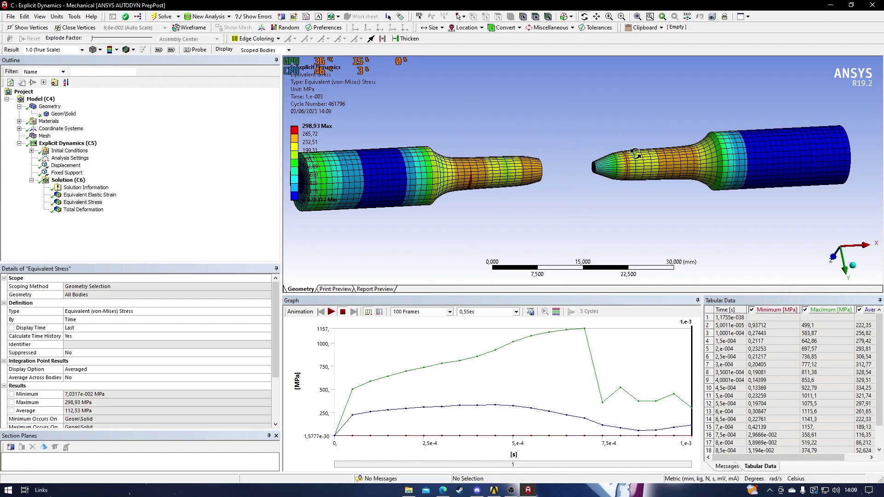
drag(565, 151, 486, 152)
drag(577, 191, 599, 176)
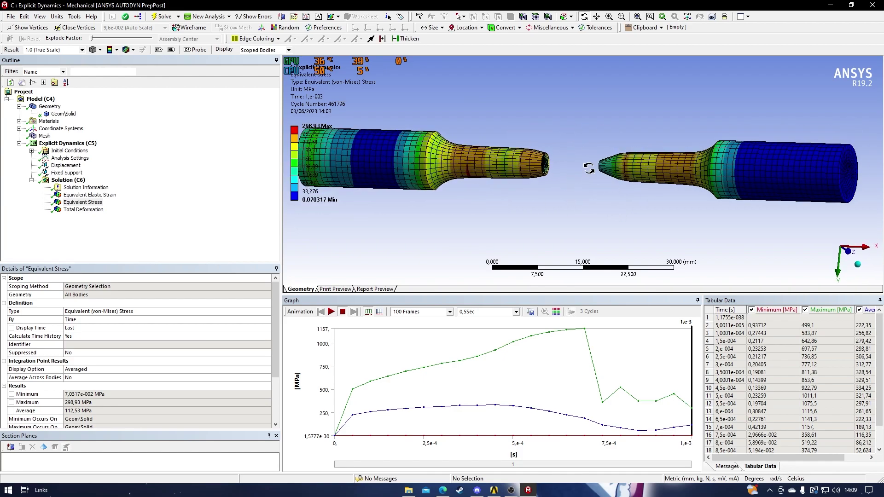
scroll(572, 167, up, 2)
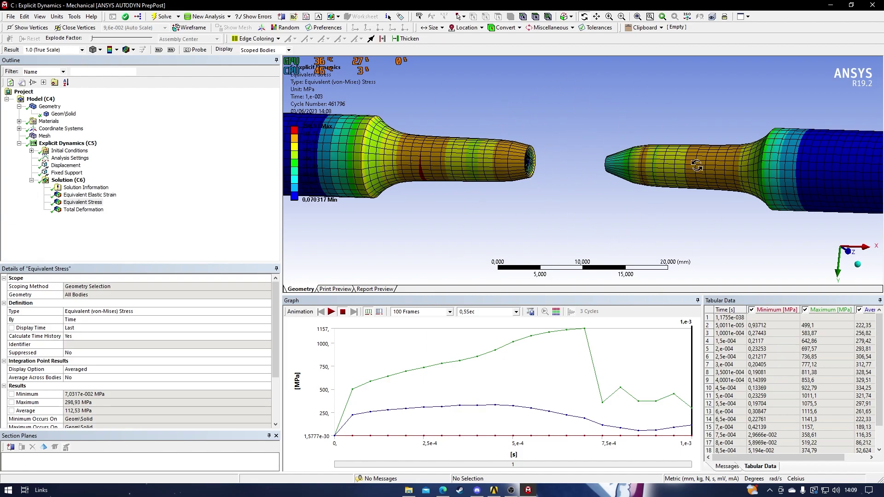
drag(563, 145, 535, 145)
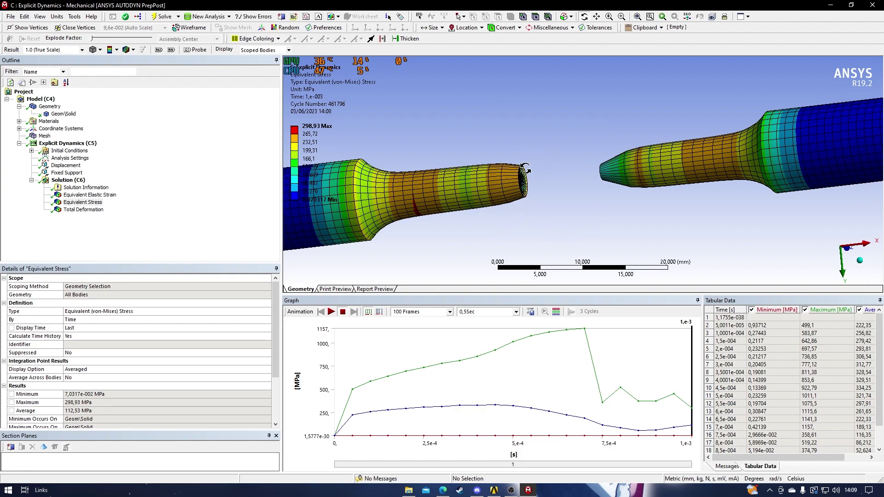
scroll(547, 177, up, 1)
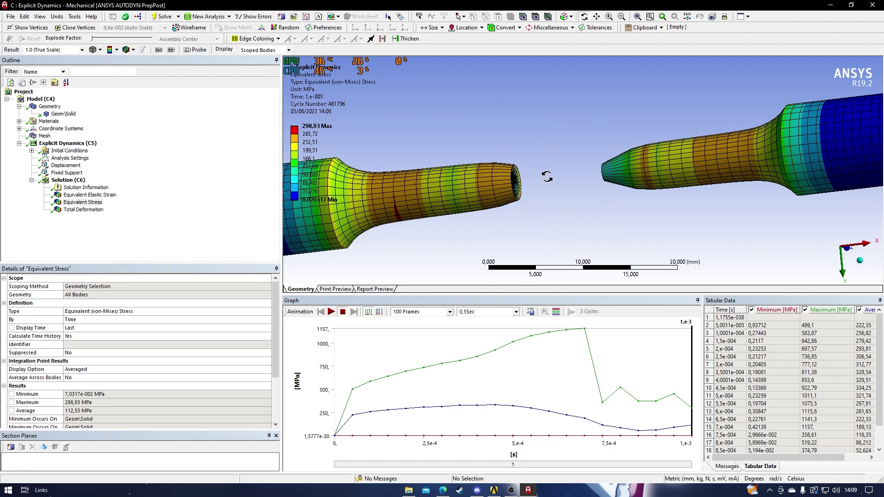
scroll(547, 177, down, 4)
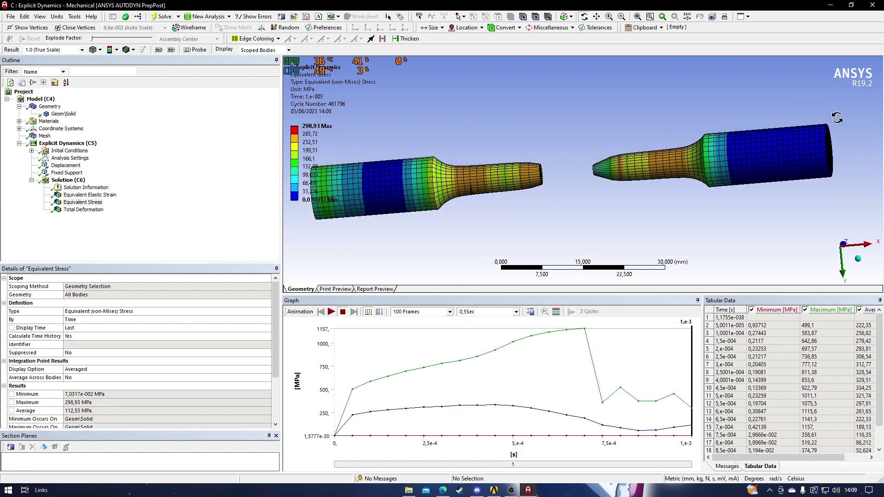
drag(363, 202, 443, 175)
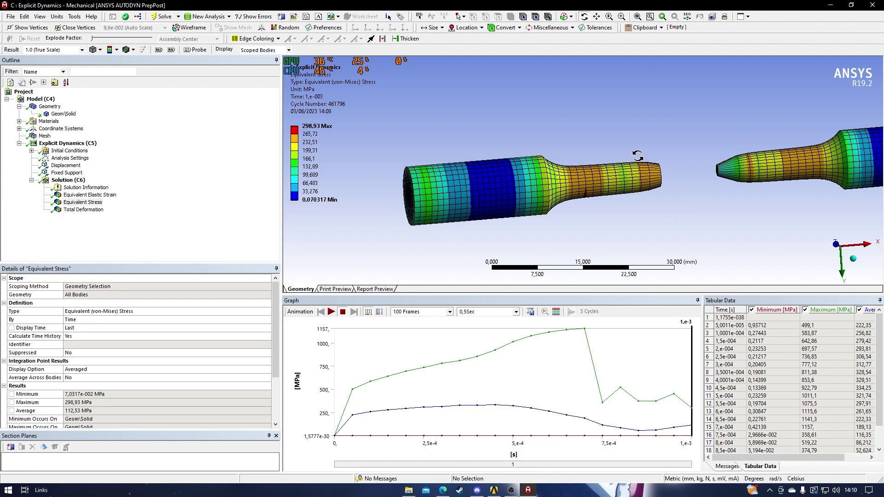
drag(728, 174, 657, 166)
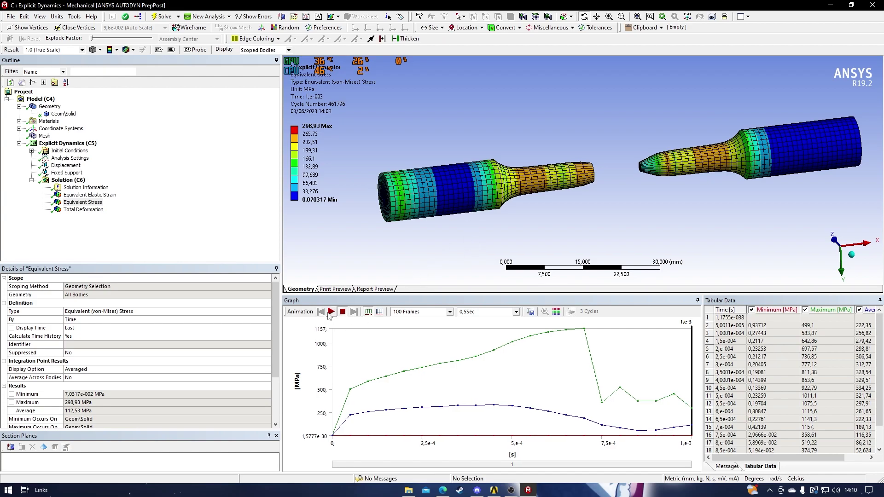
Step: Play the equivalent stress animation with 100 frames over 0.5 Sec, examine the necking and rupture zone, and replay it
click(516, 313)
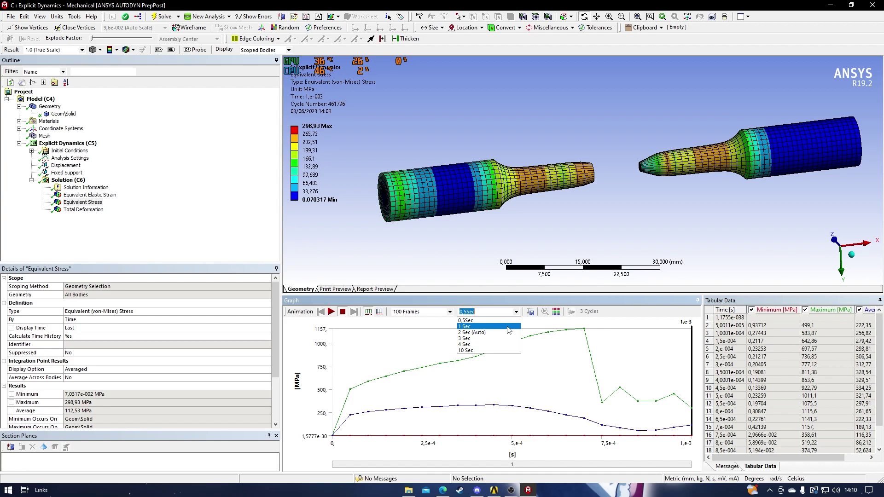
click(516, 318)
click(332, 313)
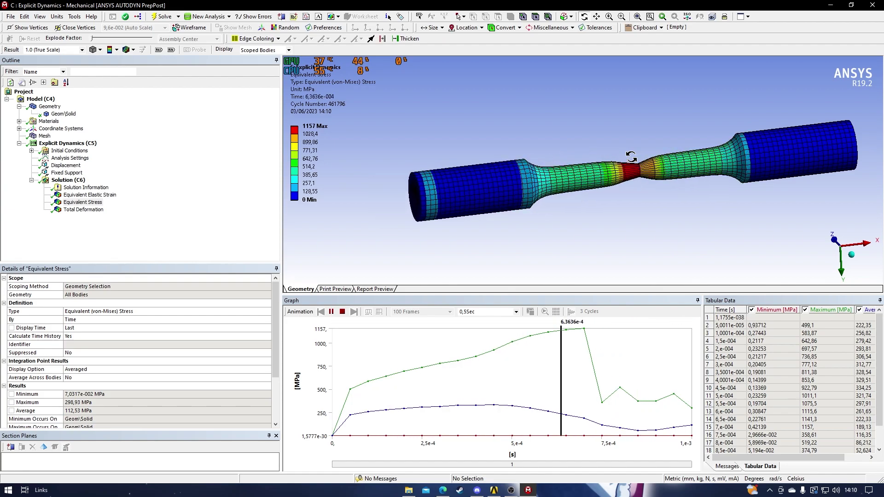
scroll(649, 173, up, 8)
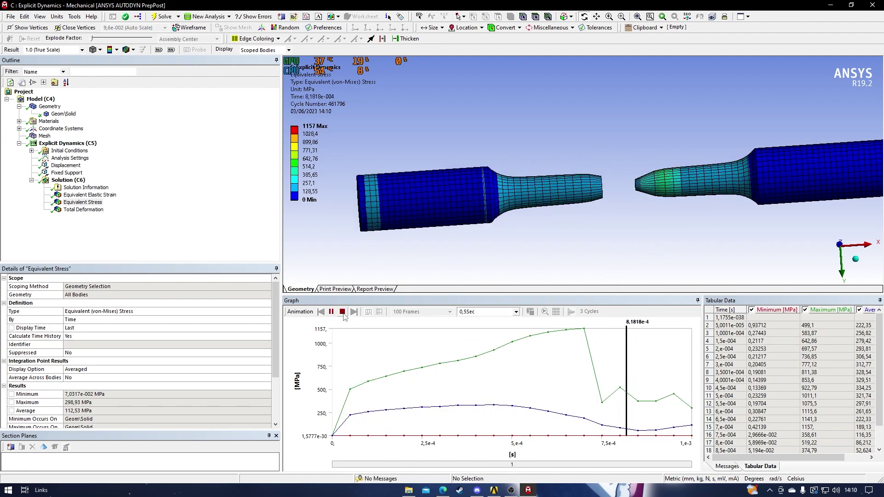
drag(512, 238, 533, 228)
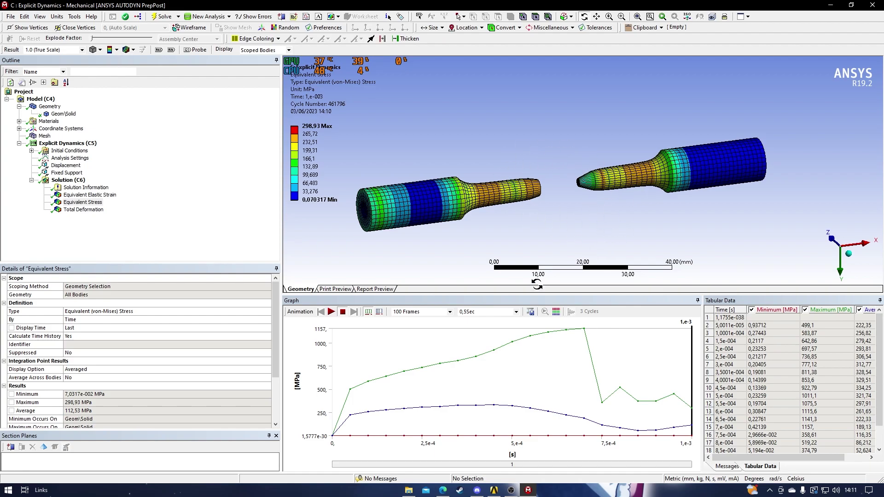
click(331, 312)
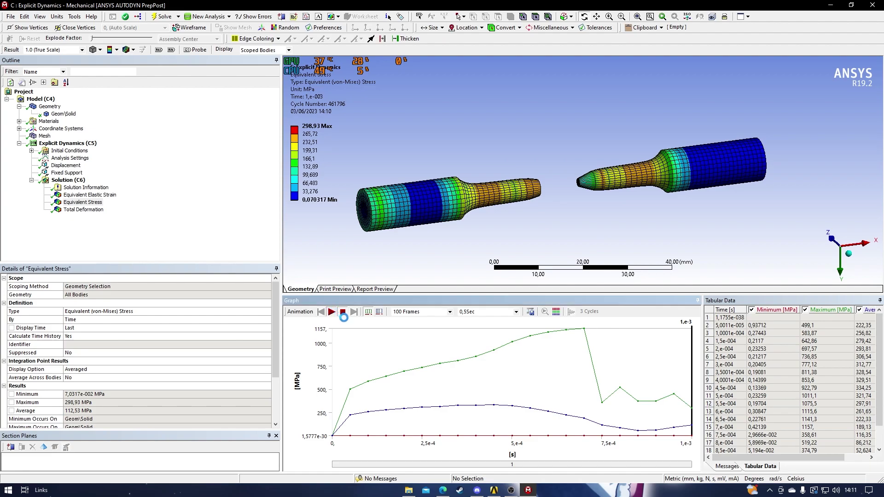